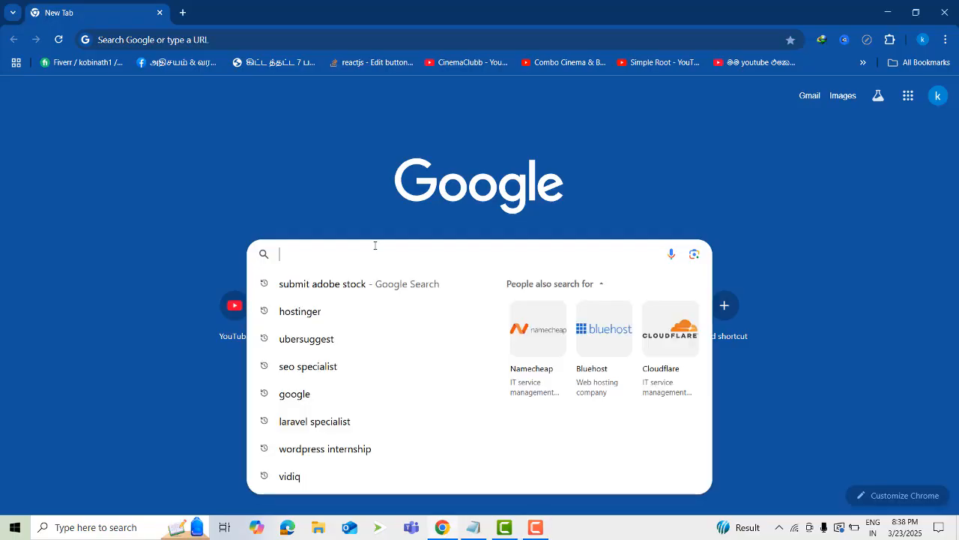
Search Google for hostinger and open the official Hostinger website from the results
{"action": "type", "text": "ho"}
{"action": "key", "text": "Return"}
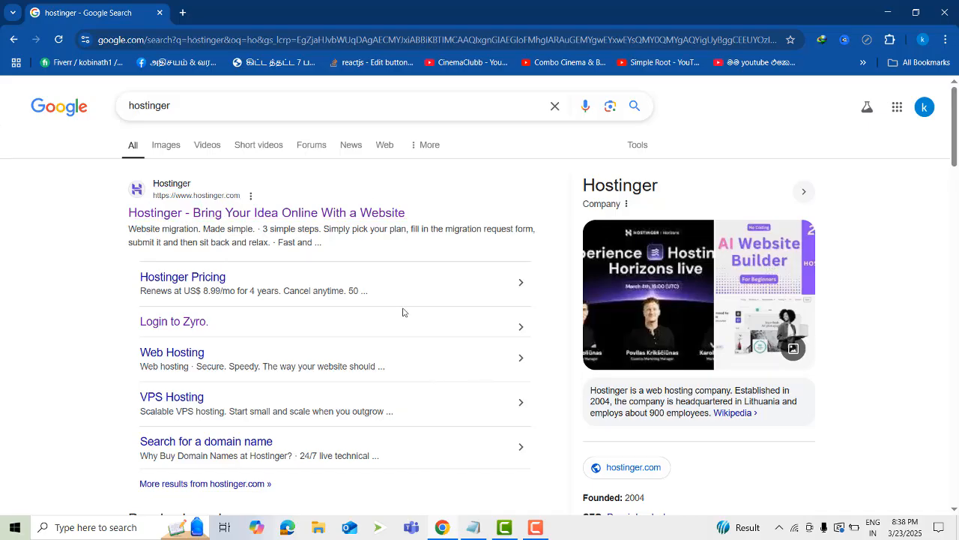
{"action": "scroll", "coordinate": [404, 314], "scroll_direction": "down", "scroll_amount": 1}
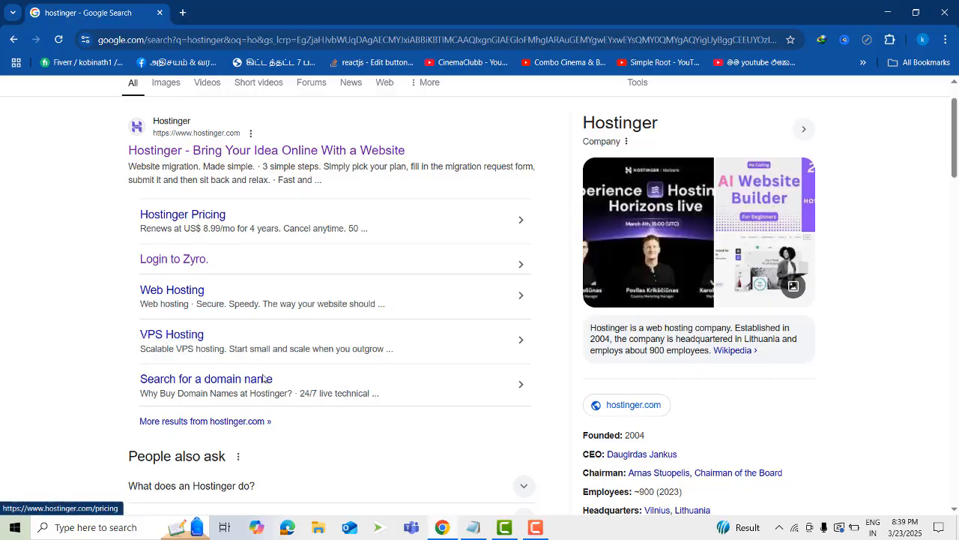
{"action": "scroll", "coordinate": [282, 353], "scroll_direction": "up", "scroll_amount": 1}
{"action": "left_click", "coordinate": [263, 213]}
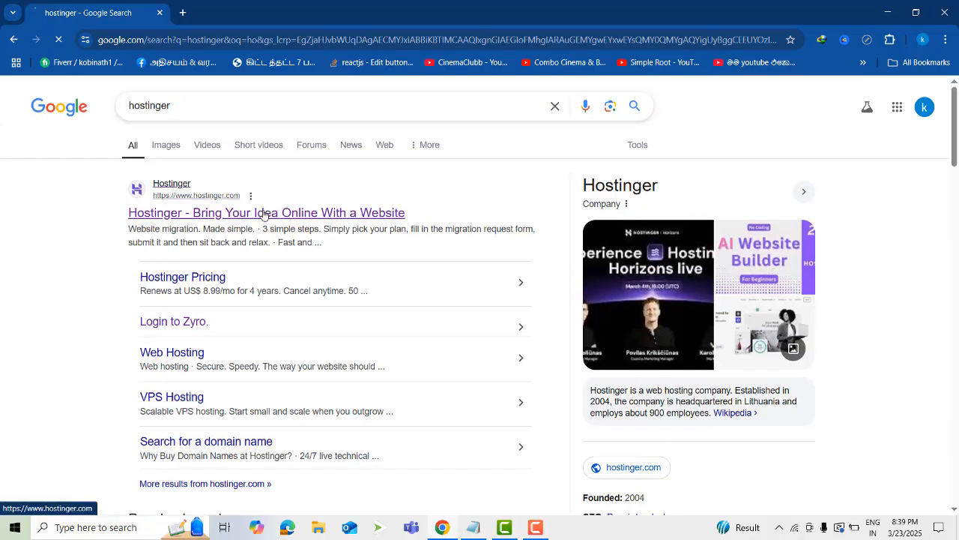
Review the homepage offer and compare the Premium, Business and Cloud Startup hosting plans
{"action": "scroll", "coordinate": [614, 311], "scroll_direction": "down", "scroll_amount": 10}
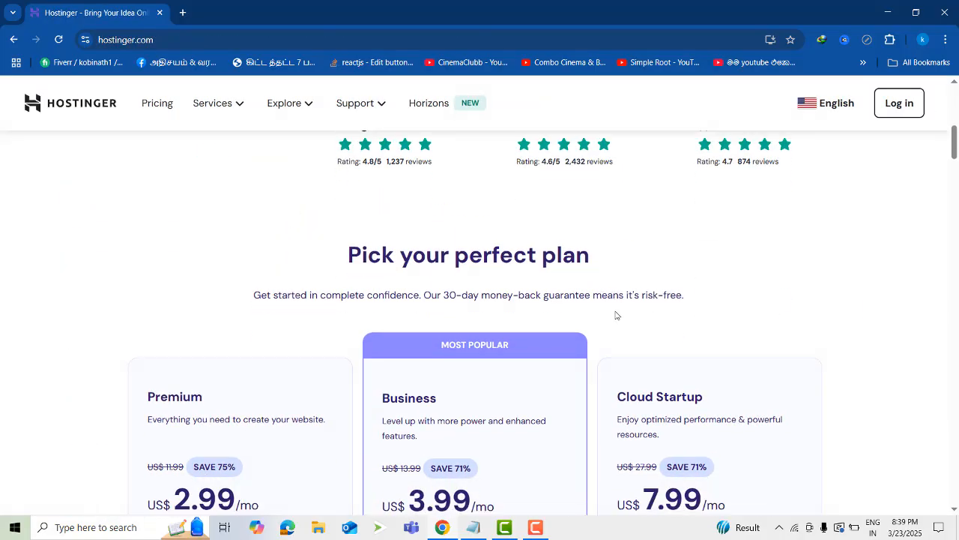
{"action": "scroll", "coordinate": [628, 338], "scroll_direction": "up", "scroll_amount": 1}
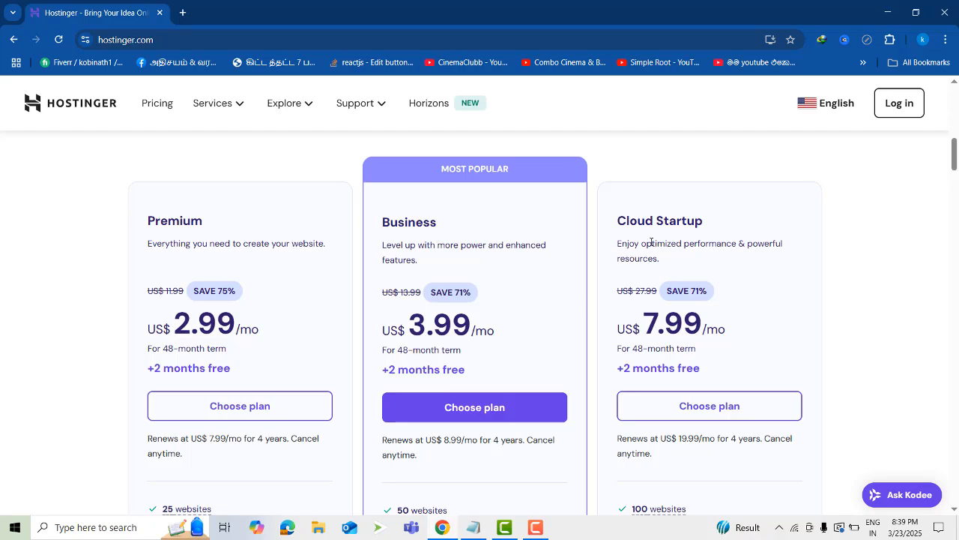
{"action": "scroll", "coordinate": [741, 364], "scroll_direction": "down", "scroll_amount": 3}
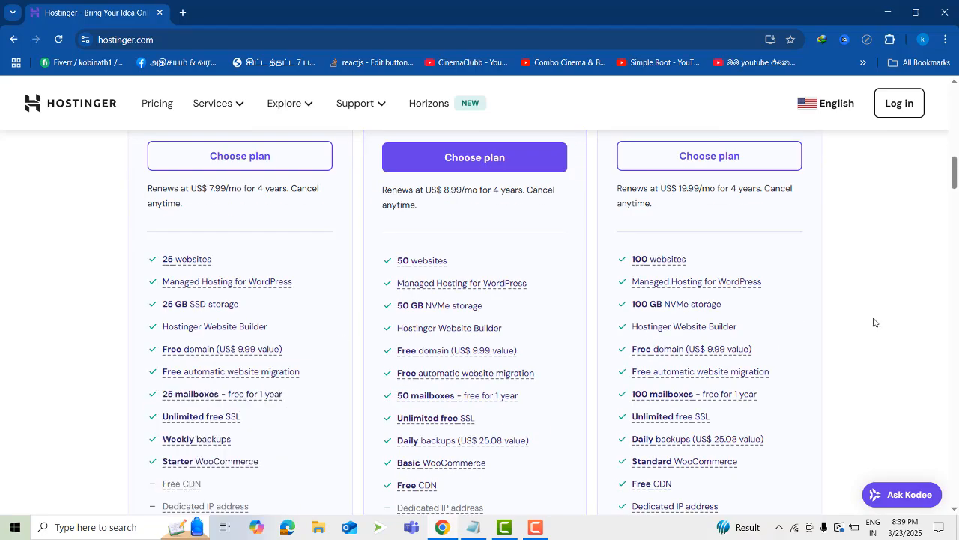
{"action": "scroll", "coordinate": [392, 342], "scroll_direction": "down", "scroll_amount": 6}
{"action": "scroll", "coordinate": [391, 351], "scroll_direction": "down", "scroll_amount": 15}
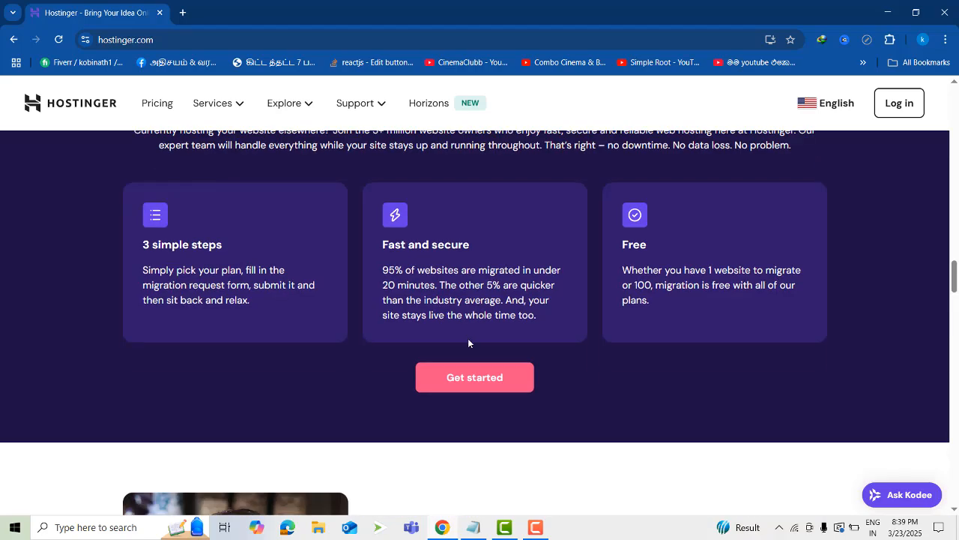
{"action": "scroll", "coordinate": [503, 373], "scroll_direction": "up", "scroll_amount": 8}
{"action": "scroll", "coordinate": [503, 372], "scroll_direction": "up", "scroll_amount": 10}
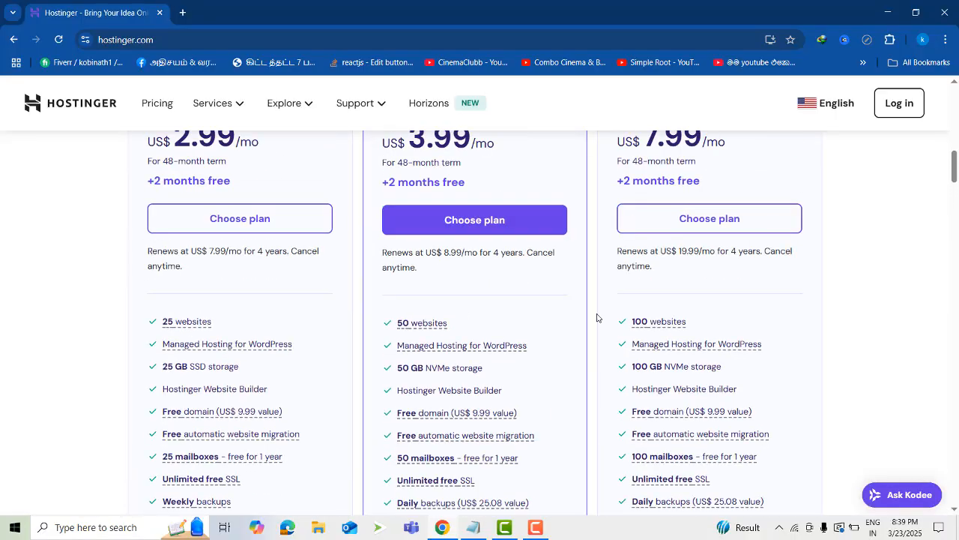
{"action": "scroll", "coordinate": [721, 260], "scroll_direction": "up", "scroll_amount": 8}
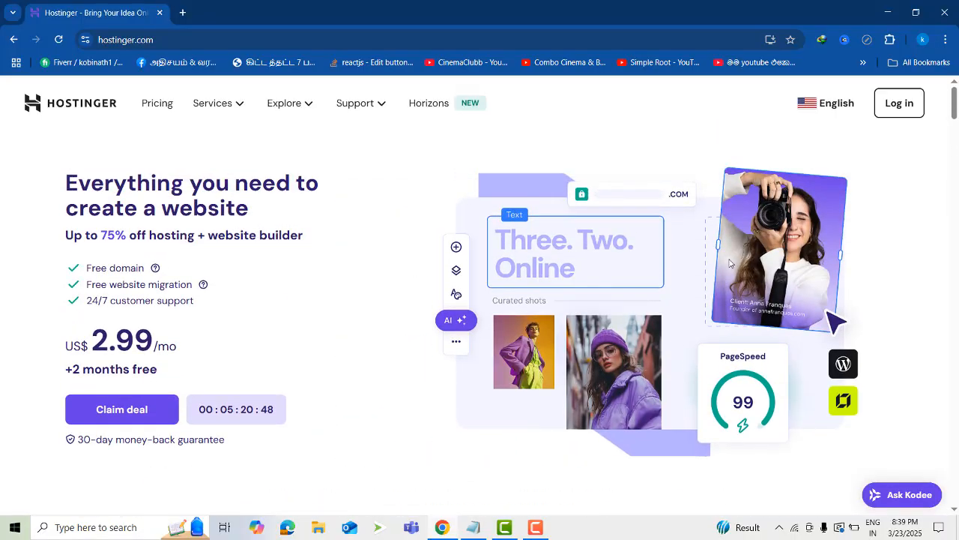
{"action": "scroll", "coordinate": [735, 262], "scroll_direction": "down", "scroll_amount": 5}
{"action": "scroll", "coordinate": [749, 315], "scroll_direction": "up", "scroll_amount": 3}
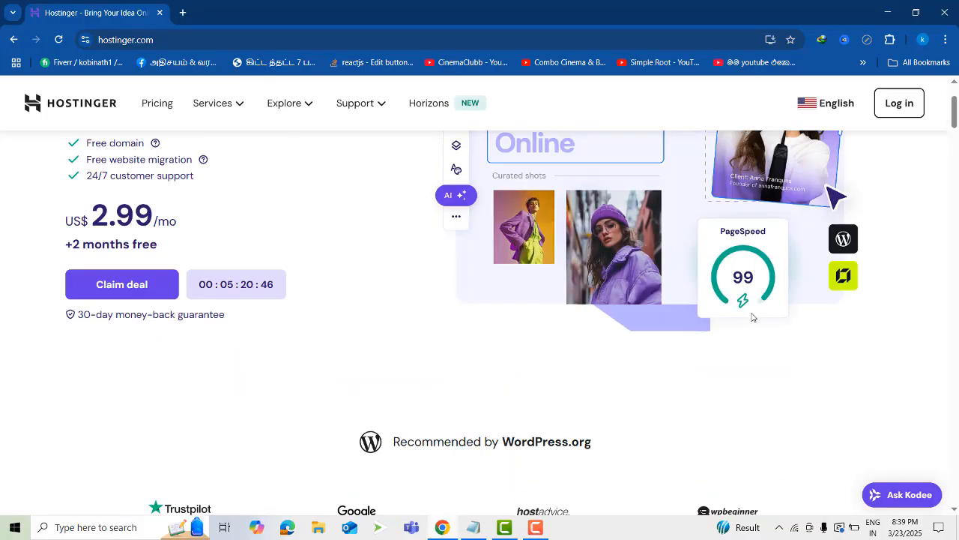
{"action": "scroll", "coordinate": [758, 326], "scroll_direction": "down", "scroll_amount": 7}
{"action": "scroll", "coordinate": [758, 334], "scroll_direction": "up", "scroll_amount": 5}
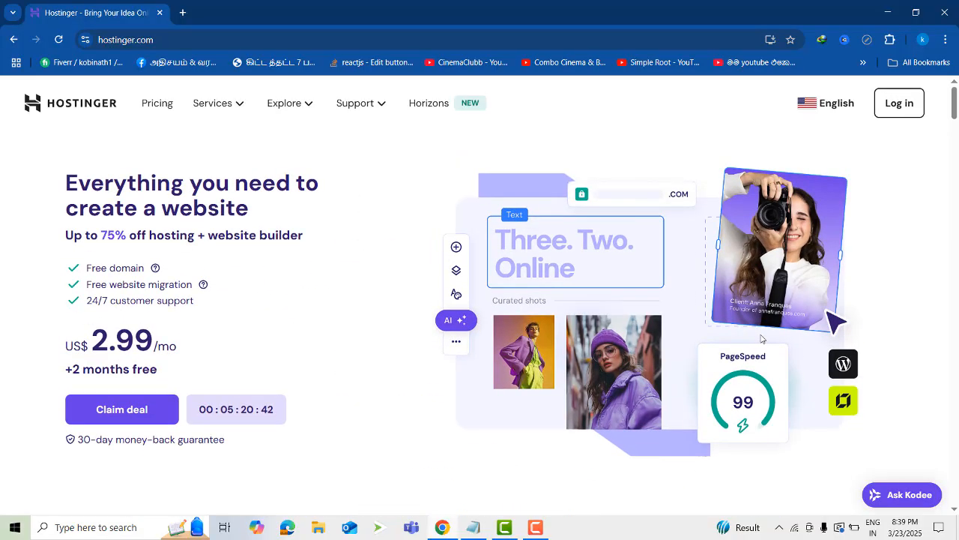
{"action": "scroll", "coordinate": [762, 338], "scroll_direction": "down", "scroll_amount": 5}
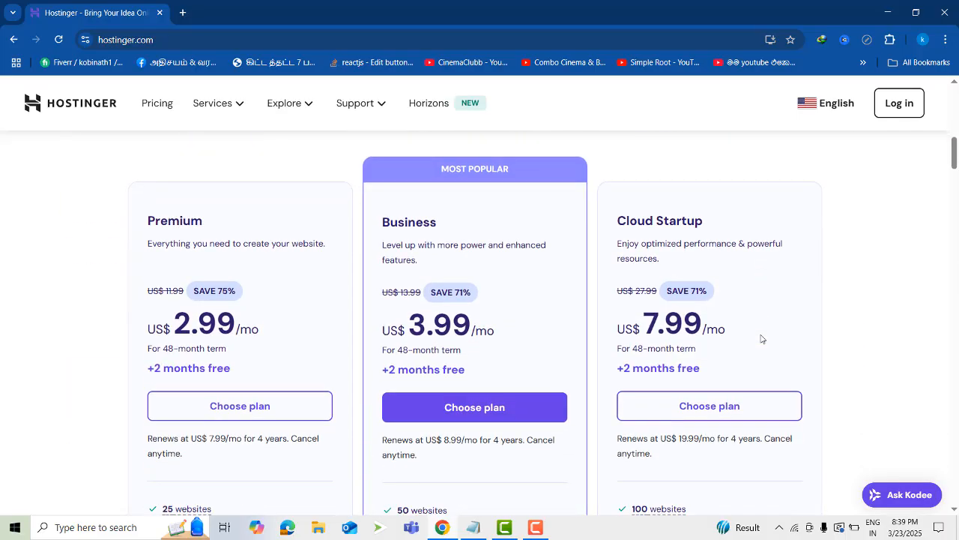
{"action": "scroll", "coordinate": [458, 278], "scroll_direction": "down", "scroll_amount": 1}
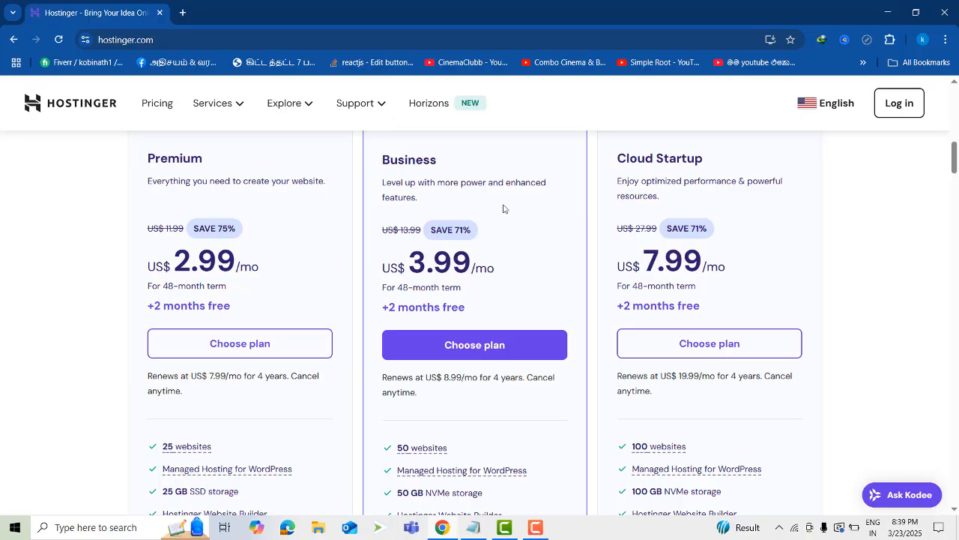
{"action": "scroll", "coordinate": [503, 209], "scroll_direction": "up", "scroll_amount": 2}
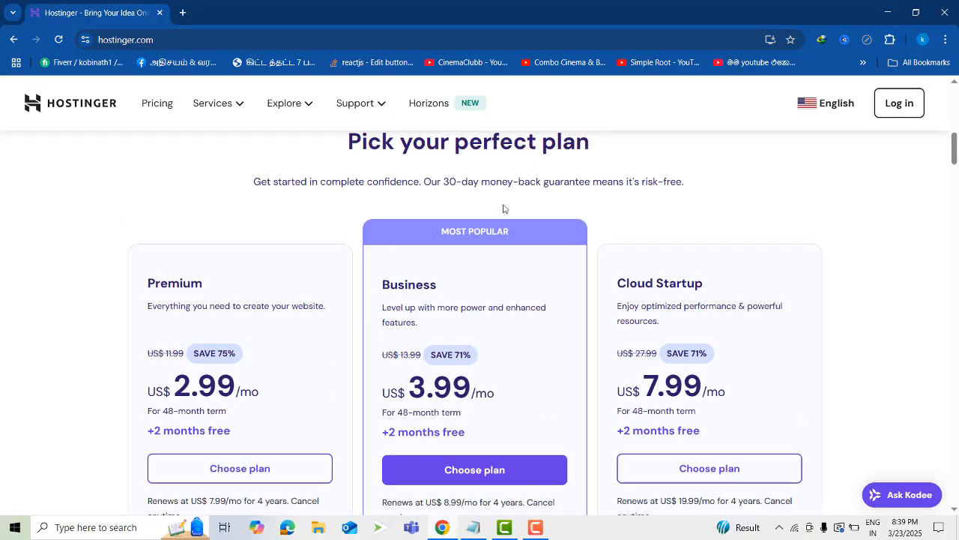
{"action": "scroll", "coordinate": [503, 209], "scroll_direction": "down", "scroll_amount": 1}
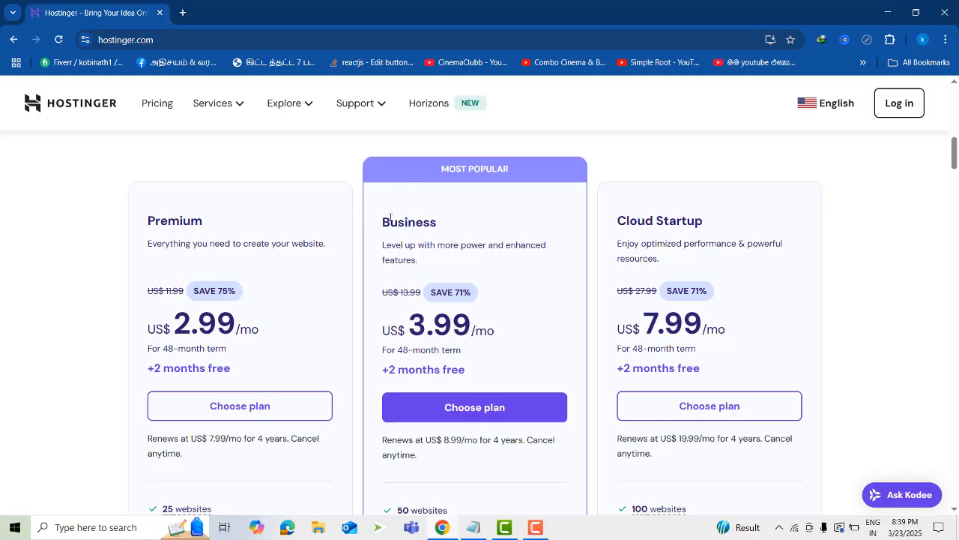
{"action": "scroll", "coordinate": [545, 276], "scroll_direction": "up", "scroll_amount": 1}
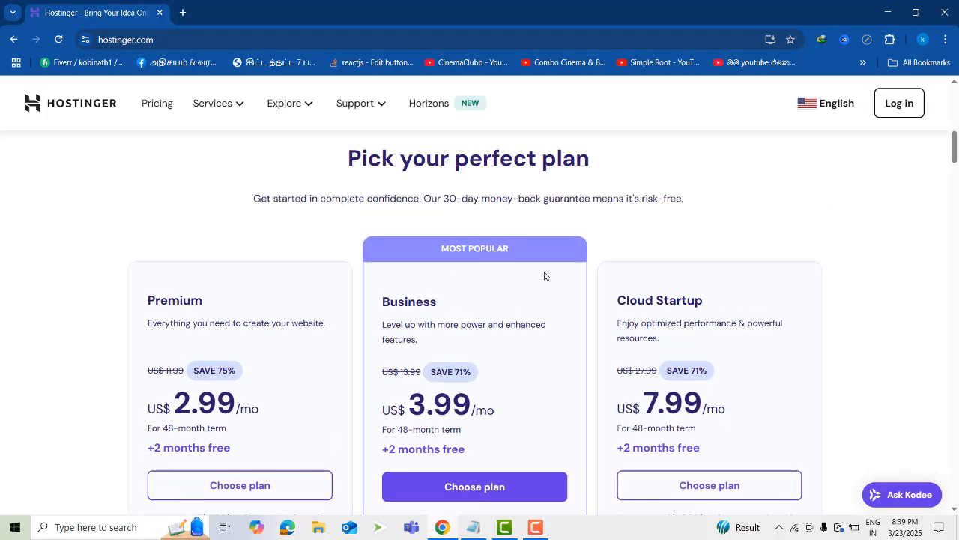
{"action": "scroll", "coordinate": [544, 276], "scroll_direction": "up", "scroll_amount": 4}
{"action": "scroll", "coordinate": [551, 285], "scroll_direction": "down", "scroll_amount": 6}
{"action": "scroll", "coordinate": [435, 274], "scroll_direction": "up", "scroll_amount": 2}
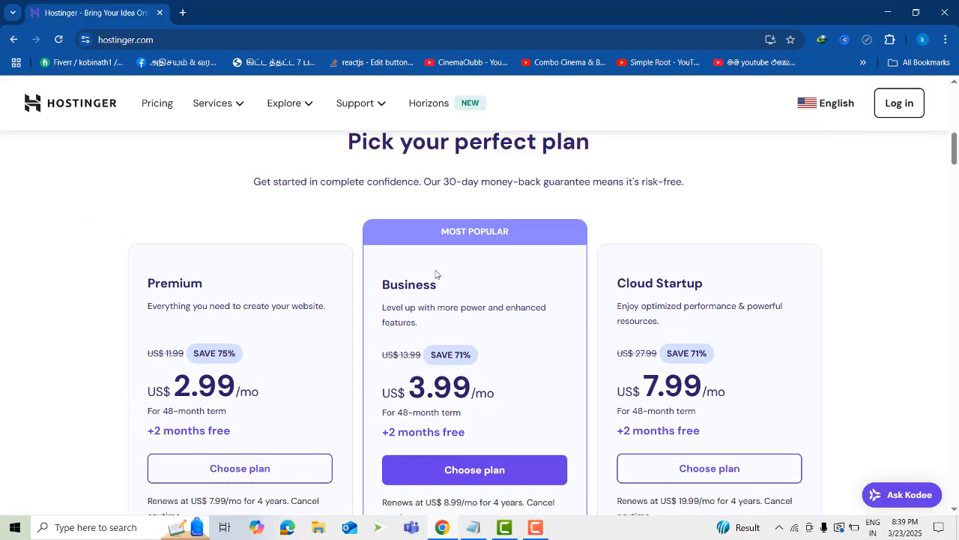
Log in to the Hostinger account and look over the hosting and email services on its home page
{"action": "left_click", "coordinate": [896, 105]}
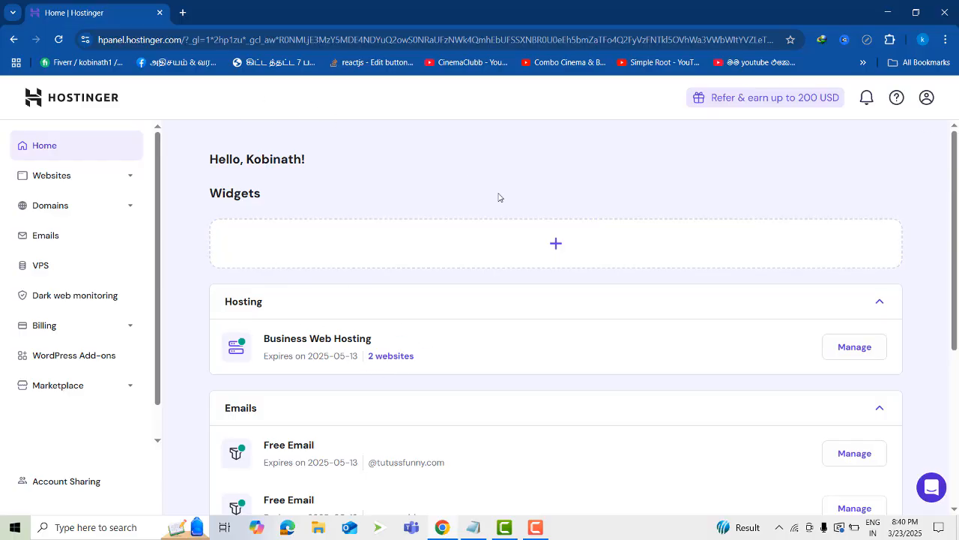
{"action": "scroll", "coordinate": [450, 201], "scroll_direction": "down", "scroll_amount": 1}
{"action": "scroll", "coordinate": [365, 308], "scroll_direction": "down", "scroll_amount": 3}
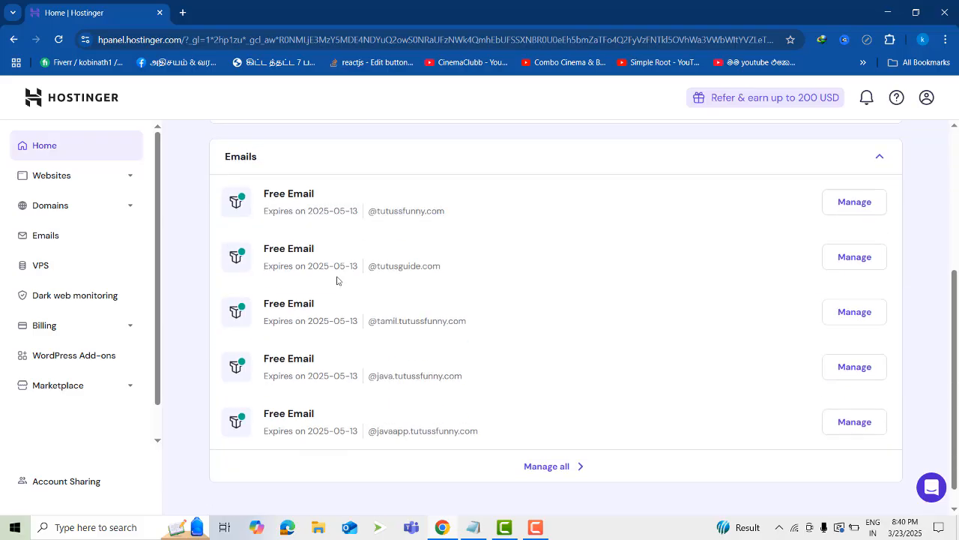
{"action": "scroll", "coordinate": [299, 286], "scroll_direction": "up", "scroll_amount": 4}
{"action": "scroll", "coordinate": [225, 277], "scroll_direction": "up", "scroll_amount": 1}
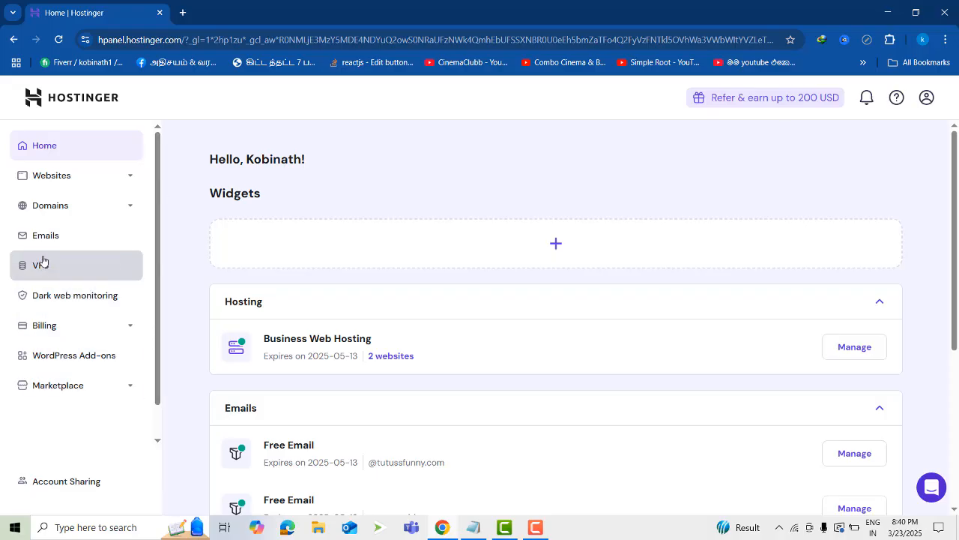
Open the account's websites list and look through the sites under Business Web Hosting
{"action": "left_click", "coordinate": [127, 206]}
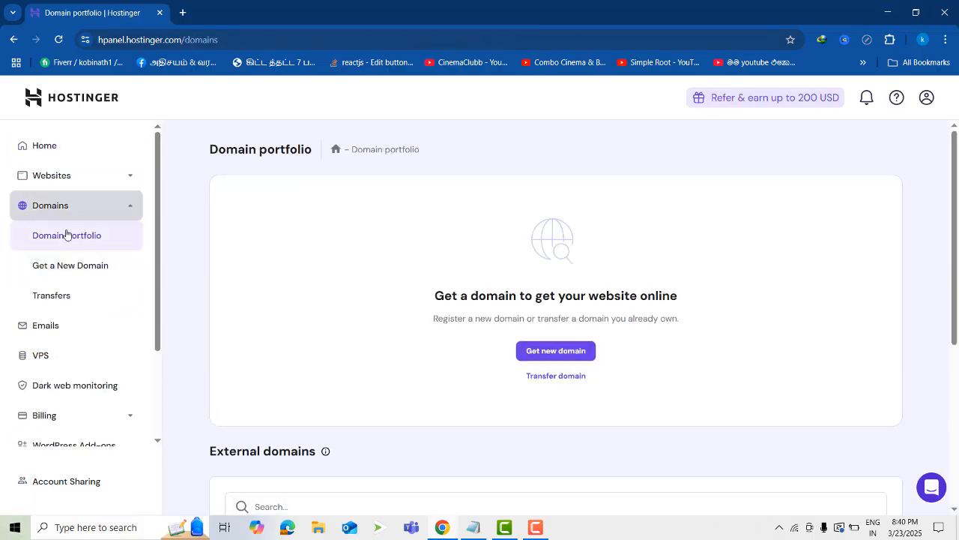
{"action": "left_click", "coordinate": [115, 185]}
{"action": "left_click", "coordinate": [65, 211]}
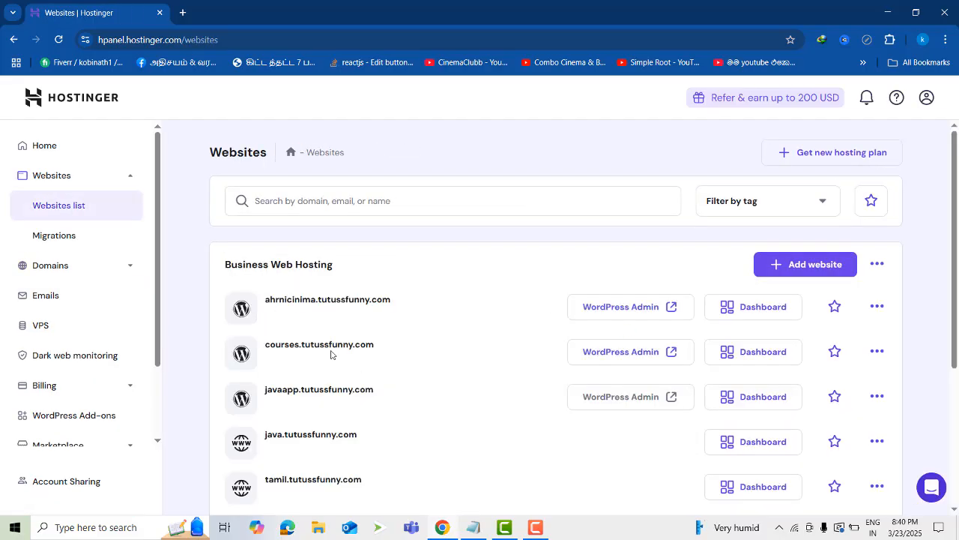
{"action": "scroll", "coordinate": [388, 179], "scroll_direction": "down", "scroll_amount": 2}
{"action": "scroll", "coordinate": [441, 207], "scroll_direction": "down", "scroll_amount": 2}
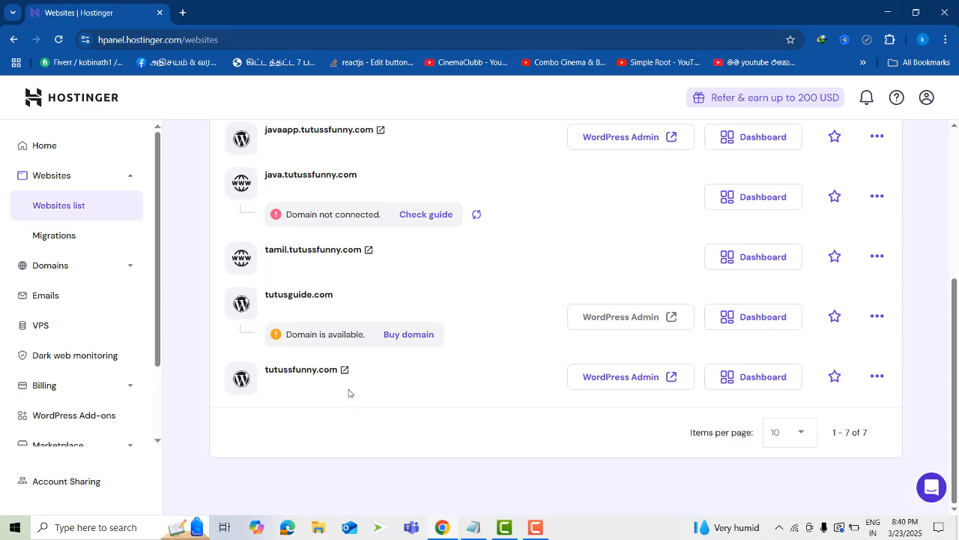
{"action": "scroll", "coordinate": [377, 242], "scroll_direction": "up", "scroll_amount": 2}
{"action": "scroll", "coordinate": [540, 392], "scroll_direction": "up", "scroll_amount": 1}
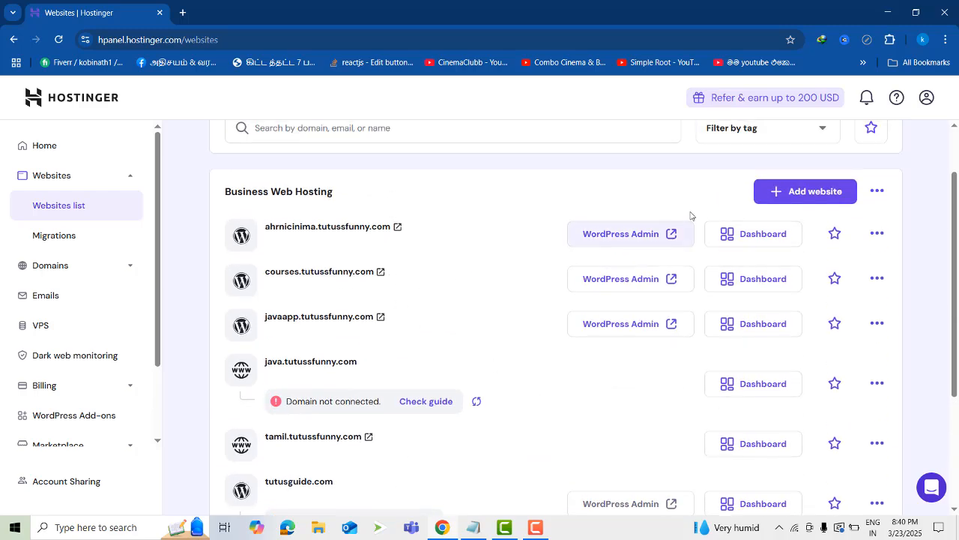
Add a new website to the Business Web Hosting plan using Hostinger Website Builder
{"action": "left_click", "coordinate": [823, 193]}
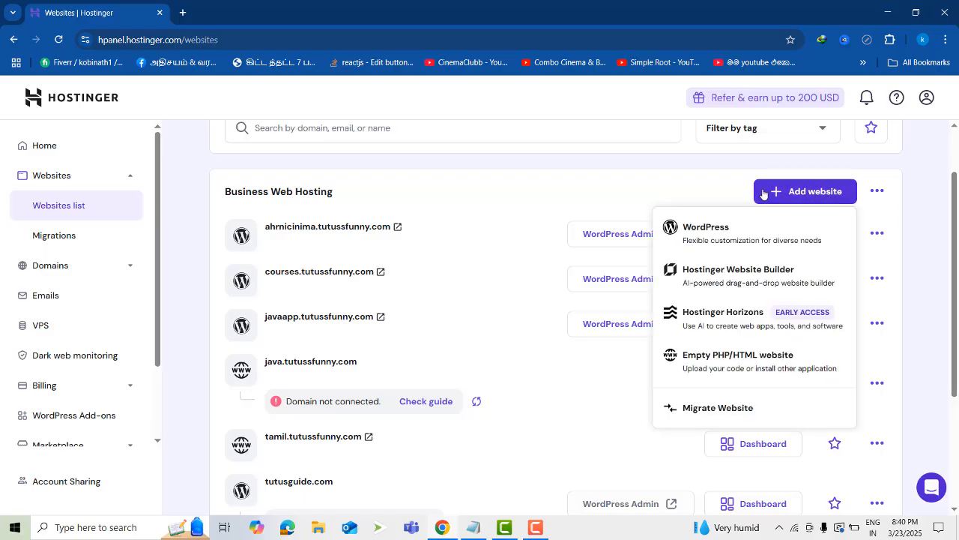
{"action": "left_click", "coordinate": [672, 171]}
{"action": "left_click", "coordinate": [819, 194]}
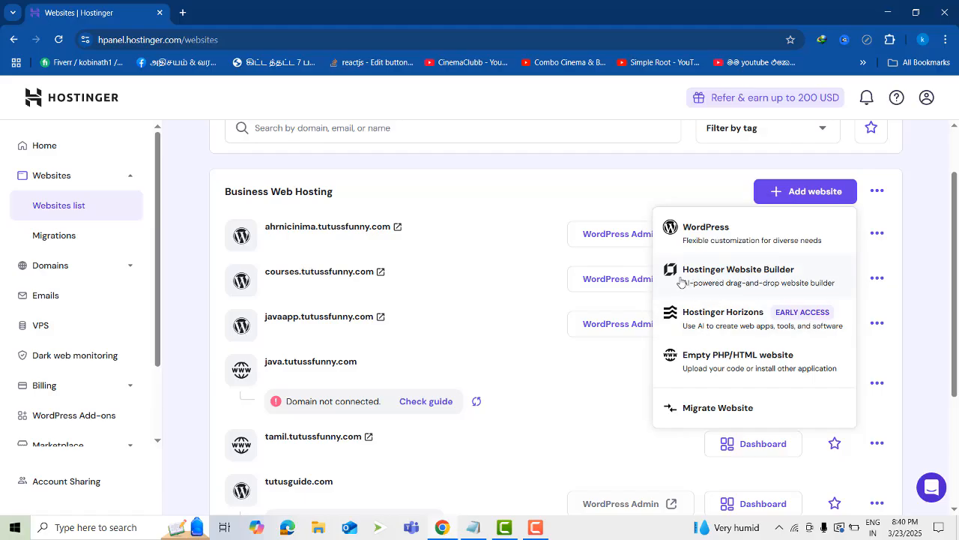
{"action": "left_click", "coordinate": [774, 276]}
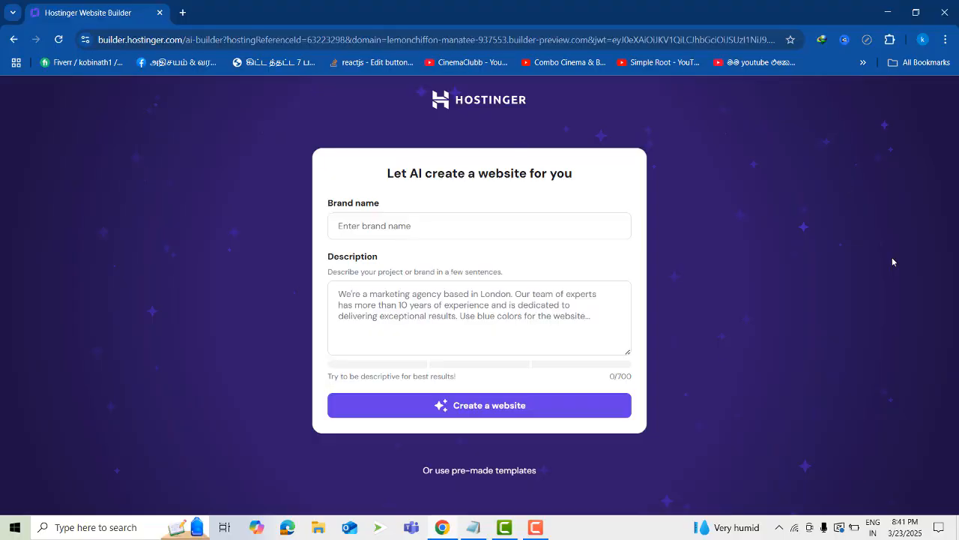
Enter "BGN Softwate" as the brand name for the AI-generated website
{"action": "left_click", "coordinate": [616, 332]}
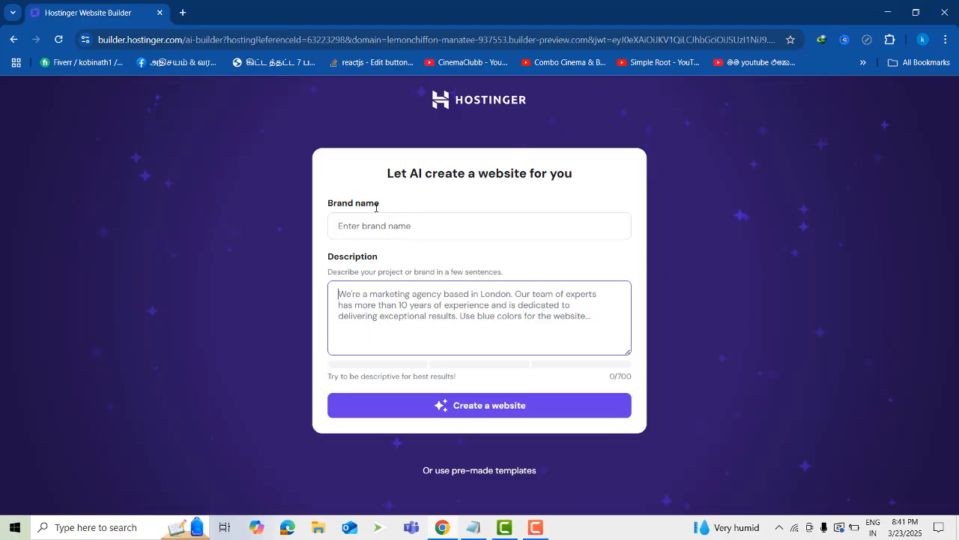
{"action": "left_click", "coordinate": [390, 225]}
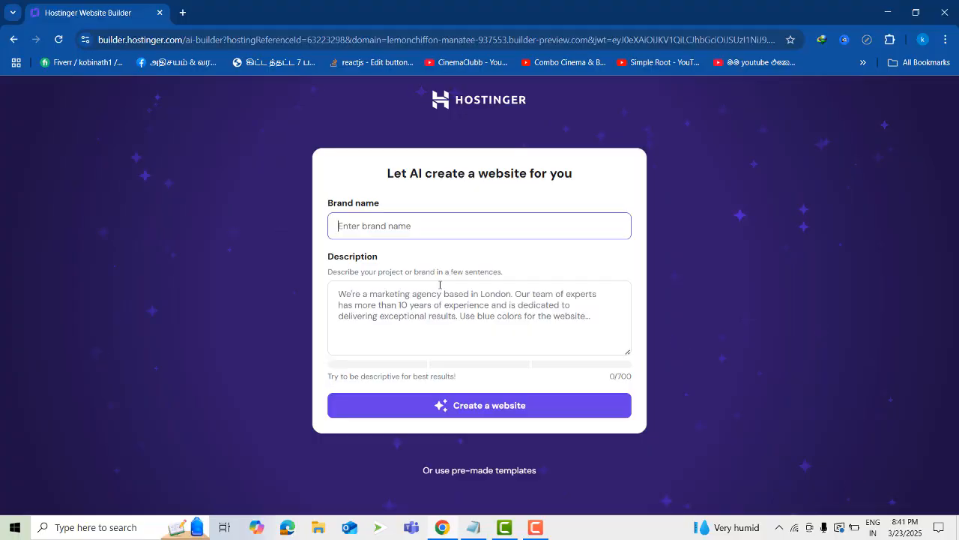
{"action": "type", "text": "S"}
{"action": "key", "text": "BackSpace"}
{"action": "type", "text": "BGN"}
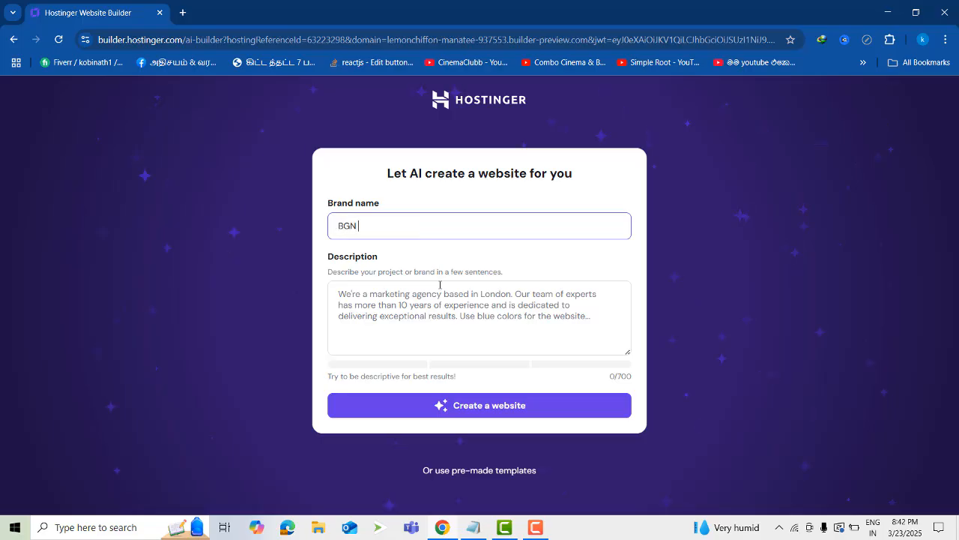
{"action": "type", "text": "Softwat"}
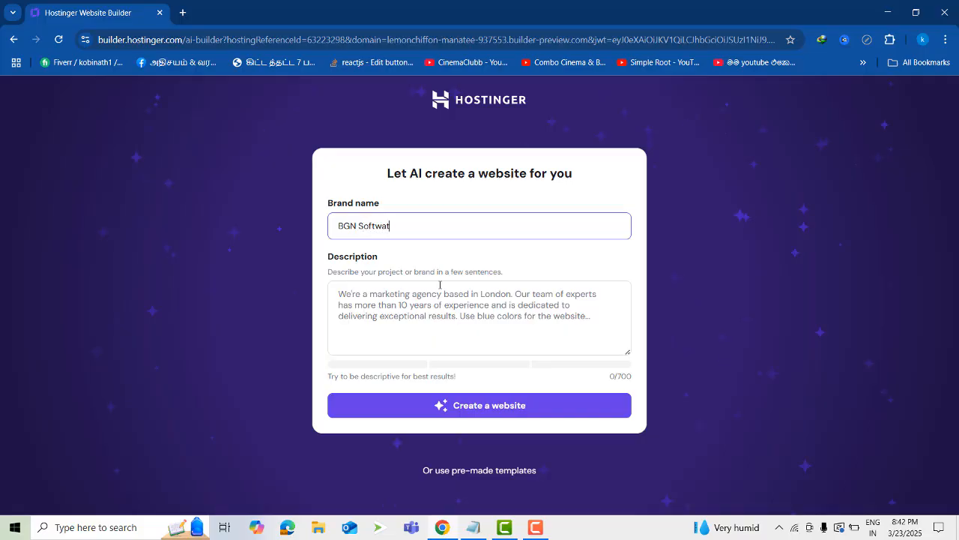
{"action": "type", "text": "e"}
{"action": "left_click", "coordinate": [457, 293]}
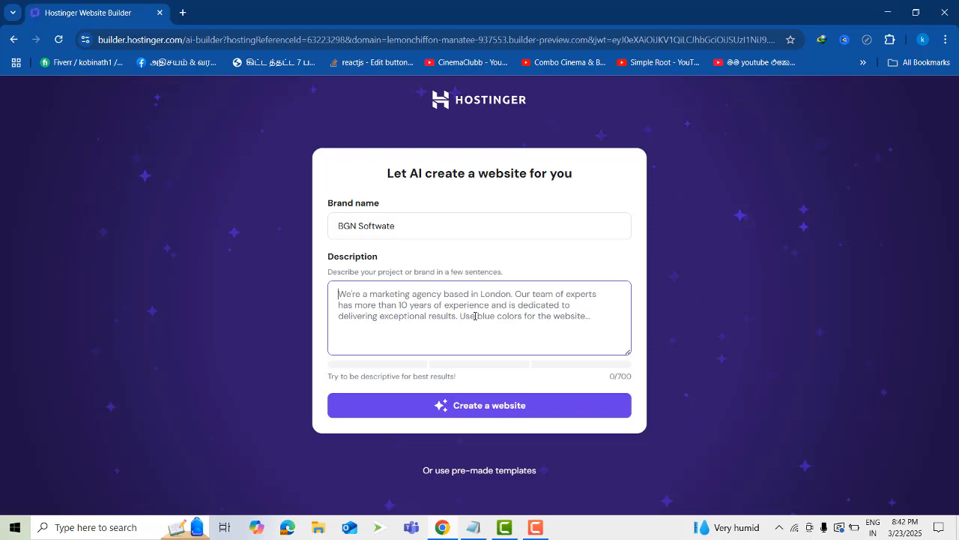
{"action": "type", "text": "i am"}
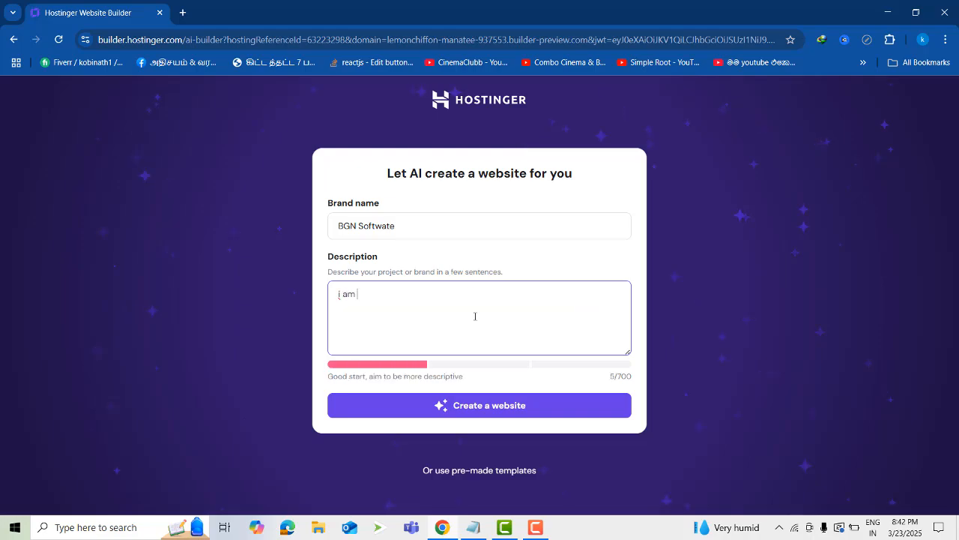
{"action": "key", "text": "BackSpace"}
{"action": "key", "text": "BackSpace"}
{"action": "key", "text": "BackSpace"}
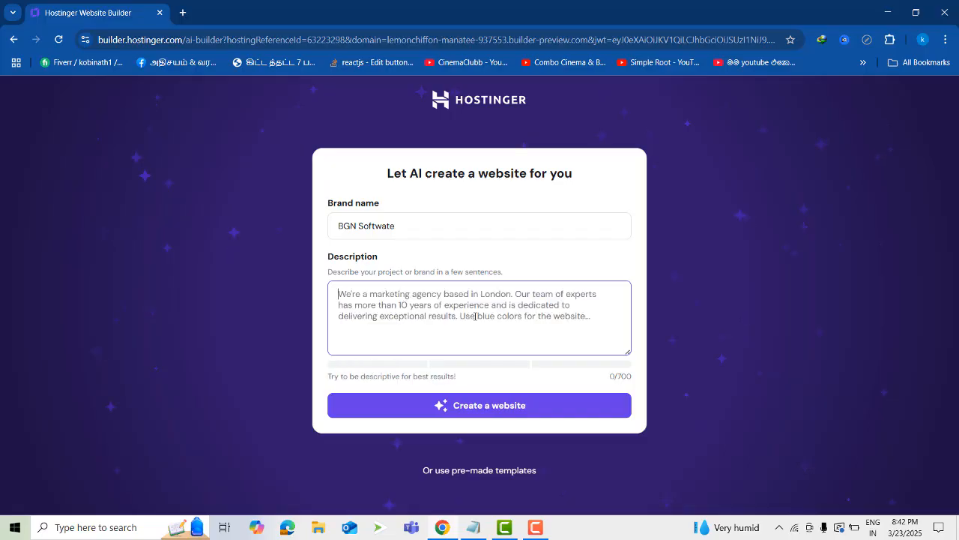
{"action": "type", "text": "i need "}
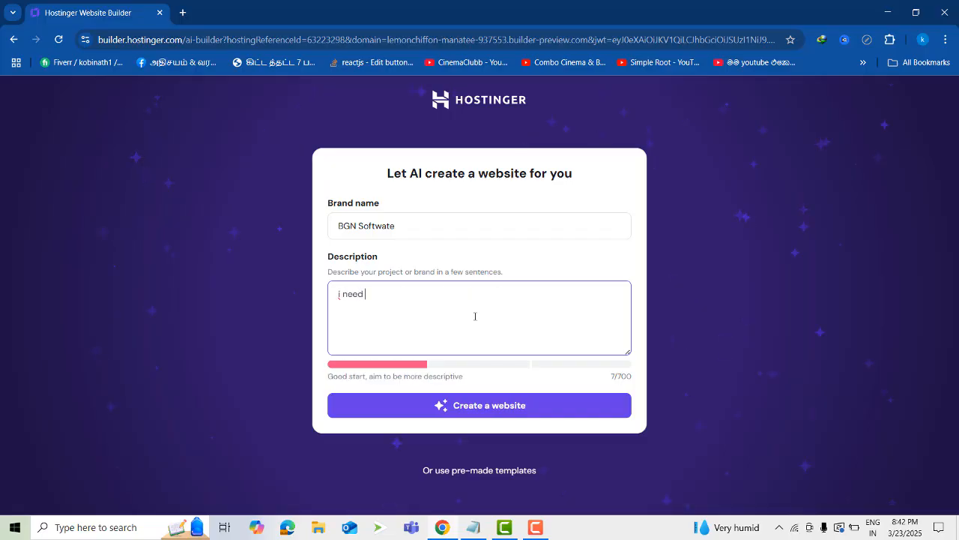
{"action": "type", "text": "you create a w"}
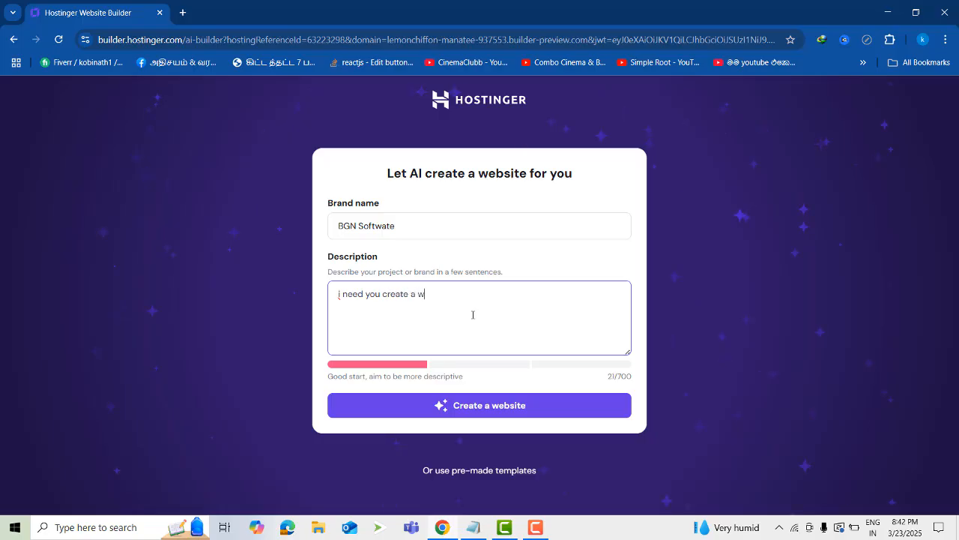
{"action": "type", "text": "orld best s"}
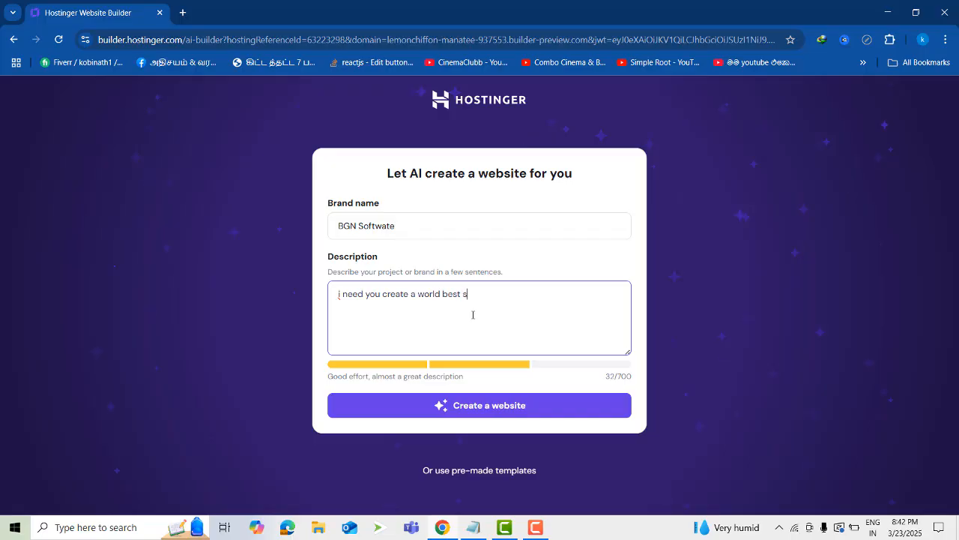
{"action": "type", "text": "ftwat"}
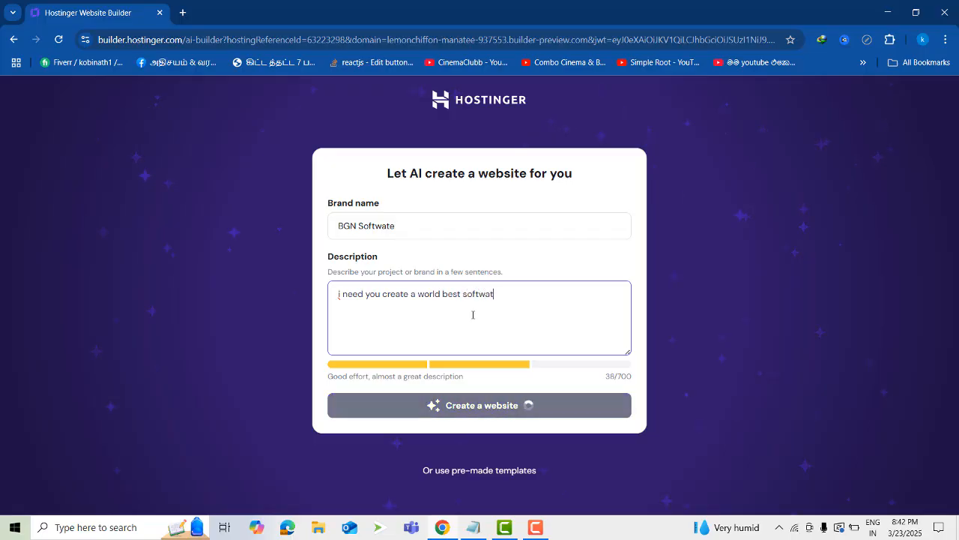
{"action": "key", "text": "BackSpace"}
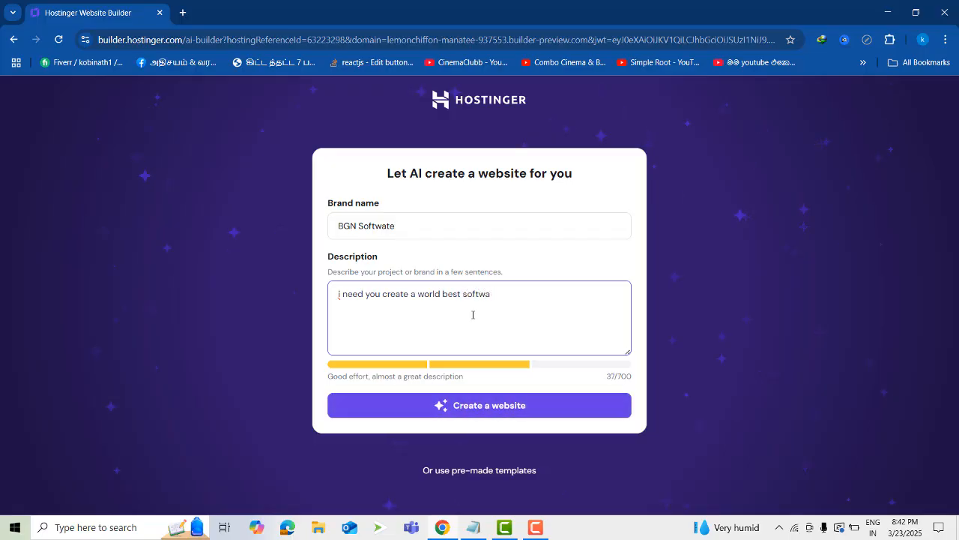
{"action": "type", "text": "re de"}
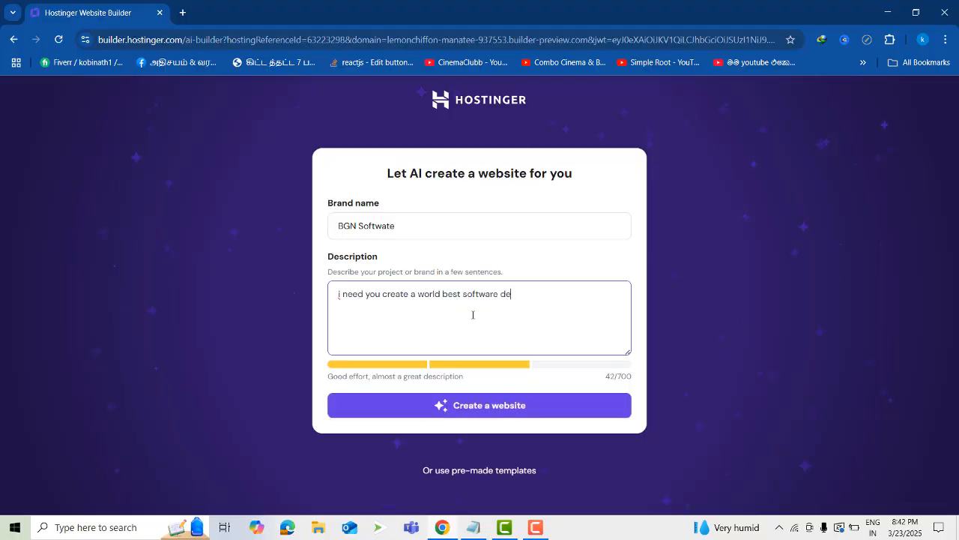
{"action": "type", "text": "velopem"}
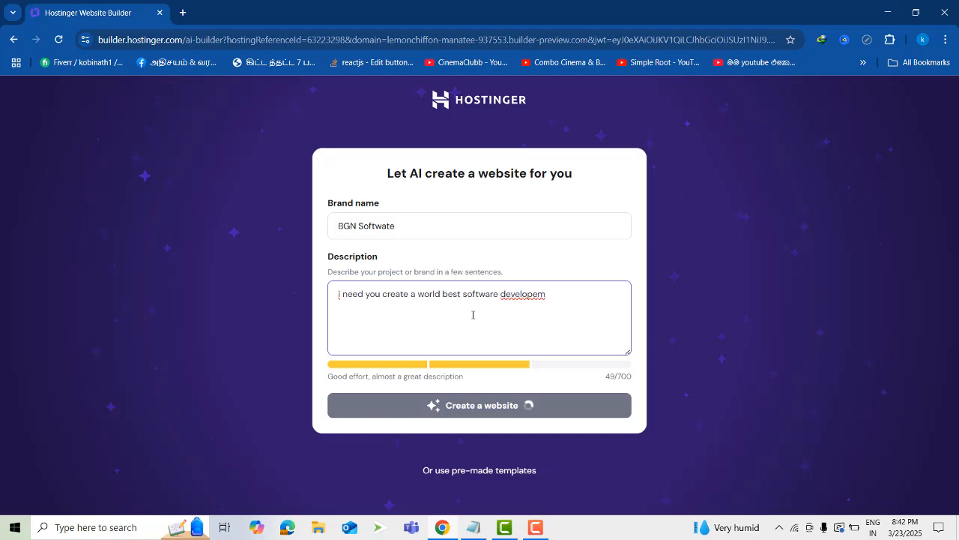
{"action": "key", "text": "BackSpace"}
{"action": "key", "text": "BackSpace"}
{"action": "key", "text": "BackSpace"}
{"action": "key", "text": "BackSpace"}
{"action": "key", "text": "BackSpace"}
{"action": "key", "text": "BackSpace"}
{"action": "key", "text": "BackSpace"}
{"action": "key", "text": "BackSpace"}
{"action": "key", "text": "BackSpace"}
{"action": "key", "text": "BackSpace"}
{"action": "key", "text": "BackSpace"}
{"action": "key", "text": "BackSpace"}
{"action": "key", "text": "BackSpace"}
{"action": "key", "text": "BackSpace"}
{"action": "key", "text": "BackSpace"}
{"action": "key", "text": "BackSpace"}
{"action": "key", "text": "BackSpace"}
{"action": "key", "text": "BackSpace"}
{"action": "key", "text": "BackSpace"}
{"action": "key", "text": "BackSpace"}
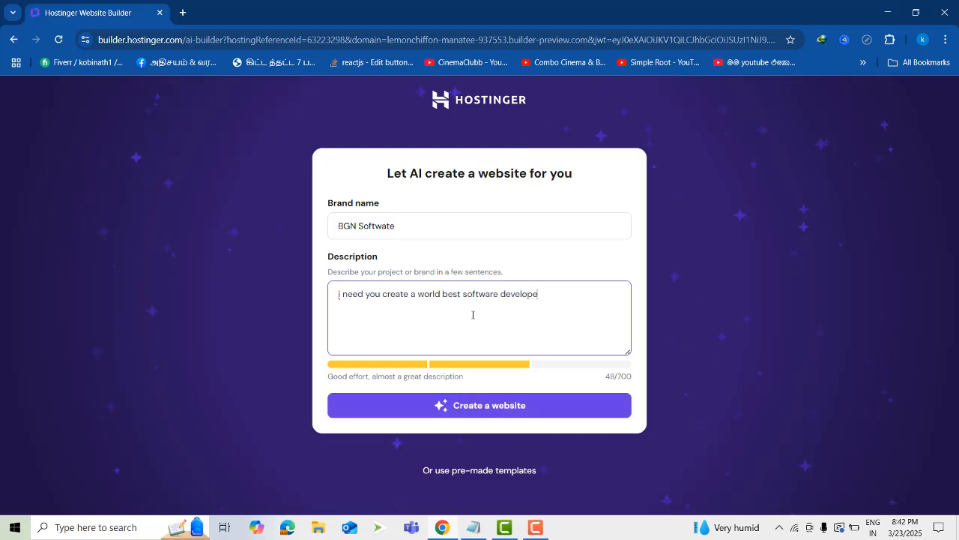
{"action": "key", "text": "BackSpace"}
{"action": "key", "text": "BackSpace"}
{"action": "key", "text": "BackSpace"}
{"action": "key", "text": "BackSpace"}
{"action": "key", "text": "BackSpace"}
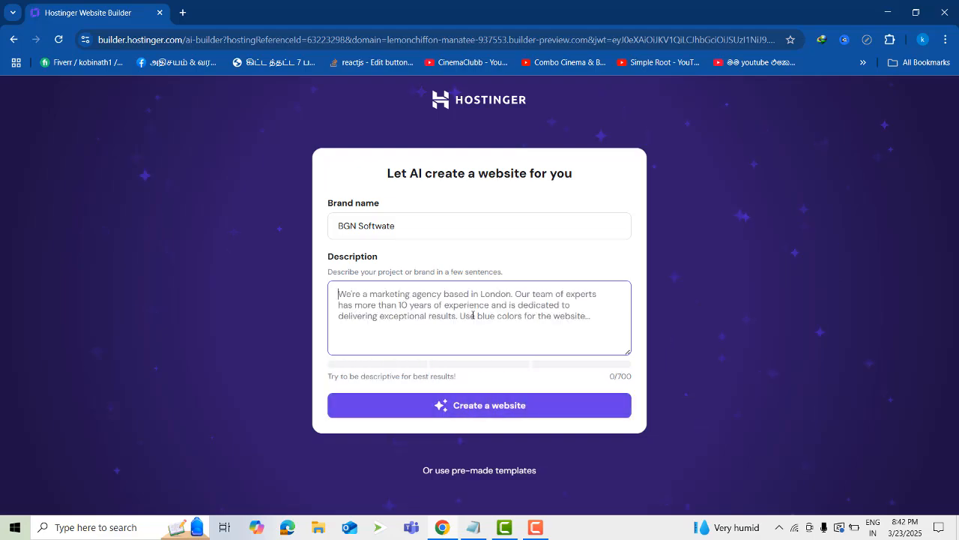
Begin the website description with "we creating and developing a websites and softwares"
{"action": "type", "text": "we "}
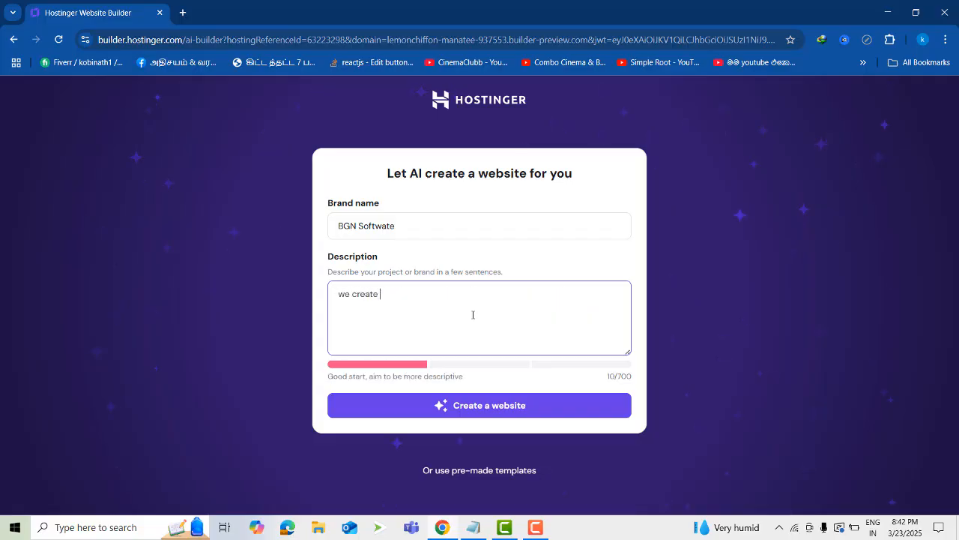
{"action": "type", "text": "creatin"}
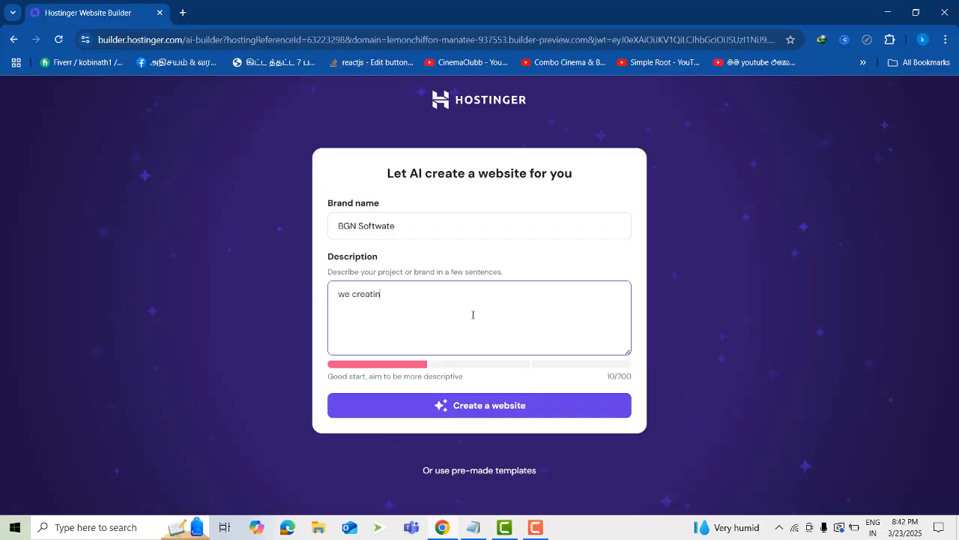
{"action": "type", "text": "g anf"}
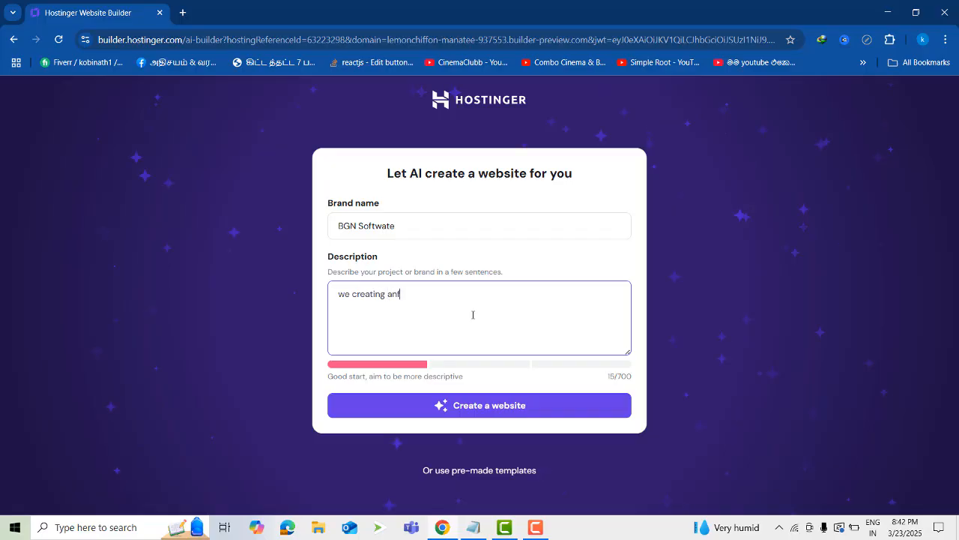
{"action": "key", "text": "BackSpace"}
{"action": "type", "text": "d dev"}
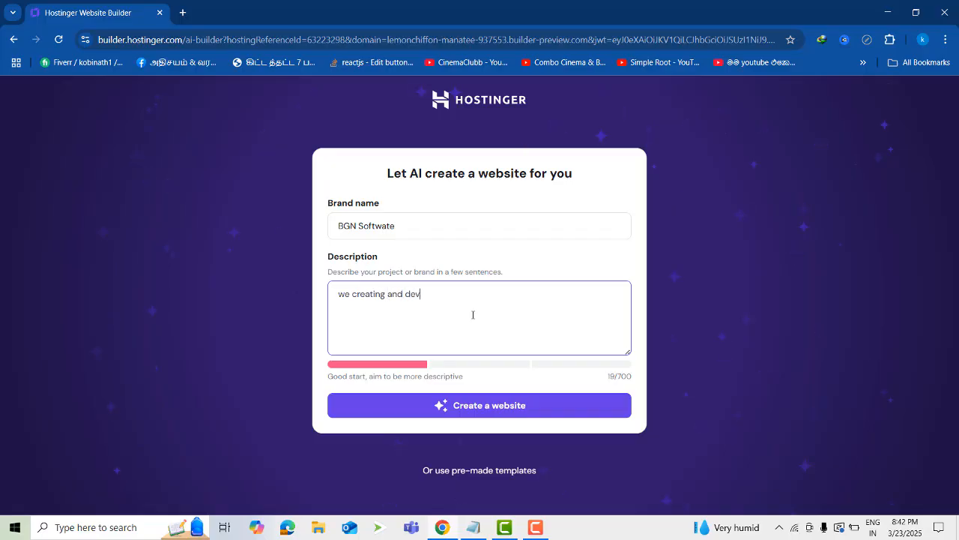
{"action": "type", "text": "eloping "}
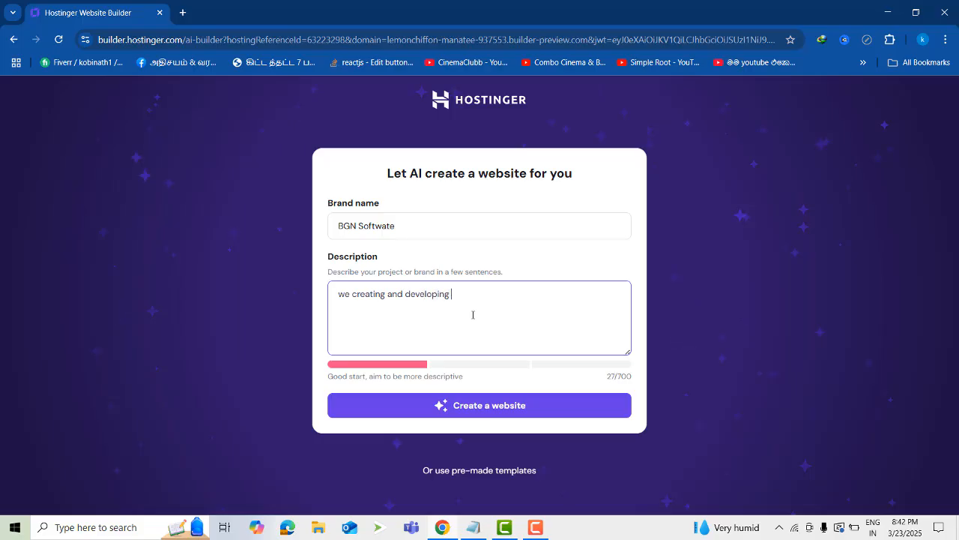
{"action": "type", "text": "a website"}
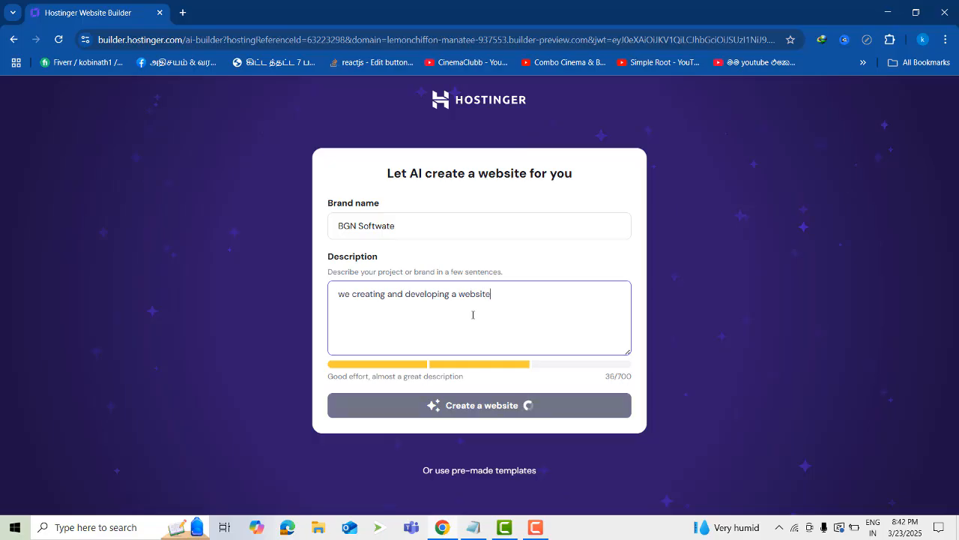
{"action": "type", "text": "s and so"}
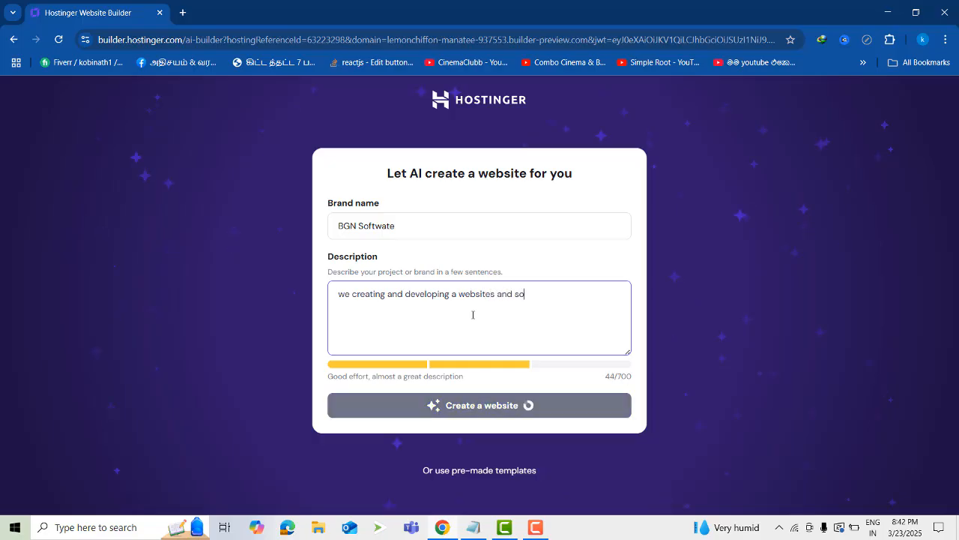
{"action": "type", "text": "ftwarw"}
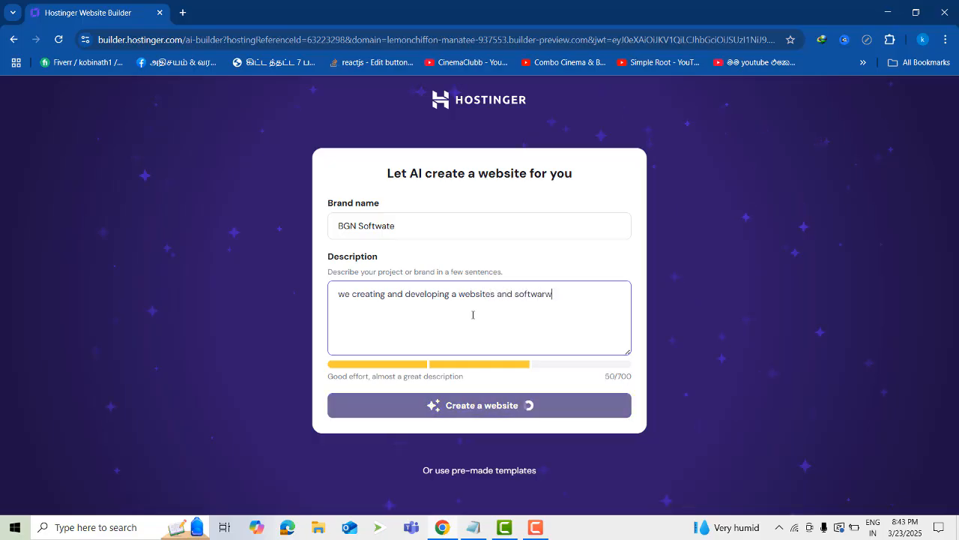
{"action": "key", "text": "BackSpace"}
{"action": "type", "text": "es"}
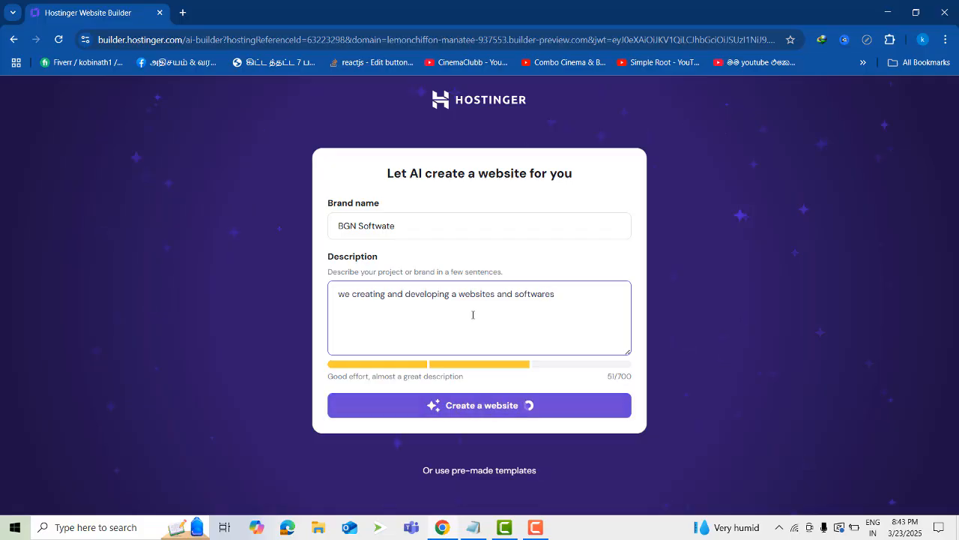
Correct "softwares" to "software" in the description and end the sentence with "as expected."
{"action": "right_click", "coordinate": [520, 299]}
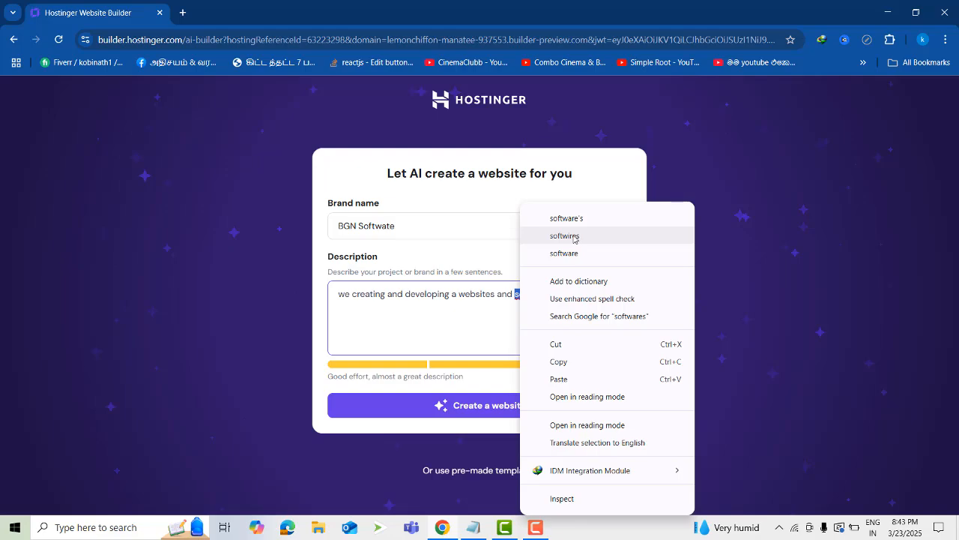
{"action": "left_click", "coordinate": [574, 255]}
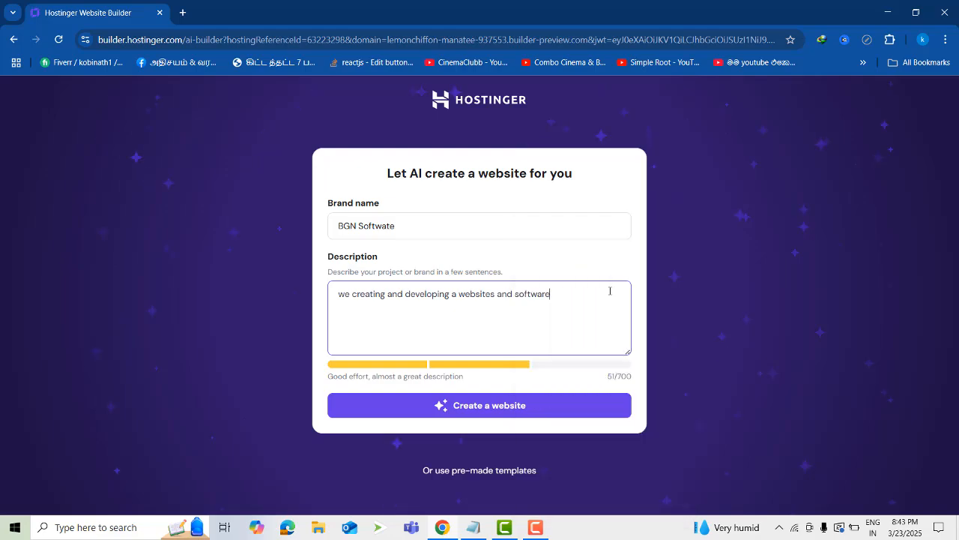
{"action": "type", "text": "a"}
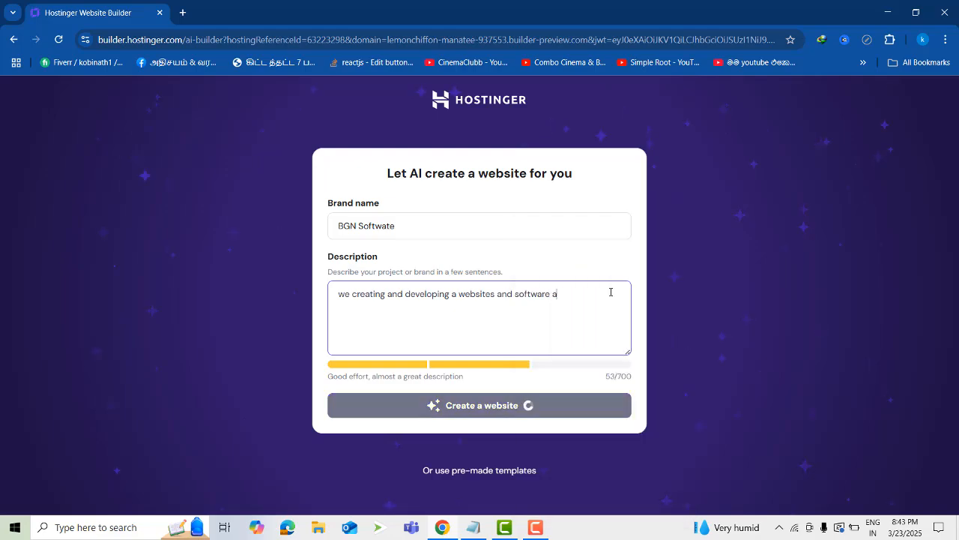
{"action": "type", "text": "s expected."}
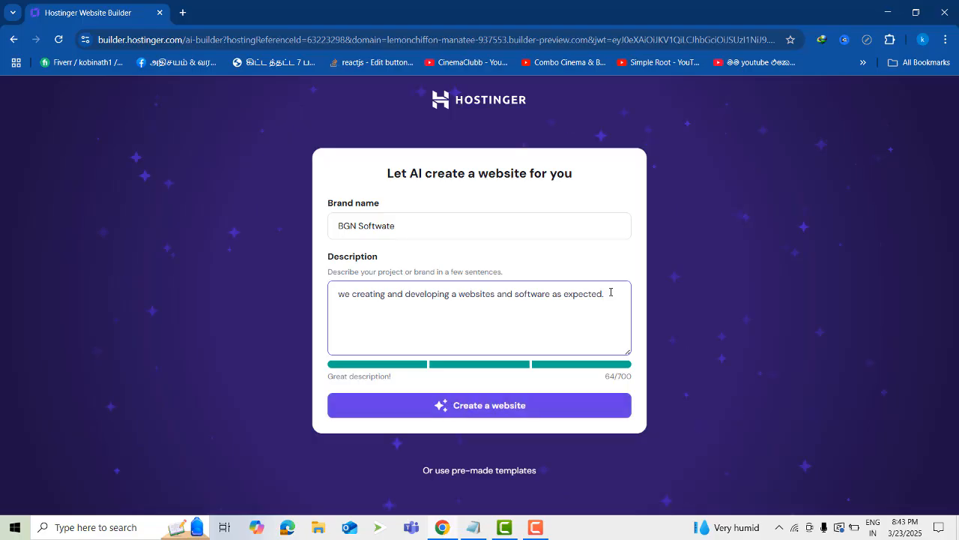
{"action": "type", "text": "we"}
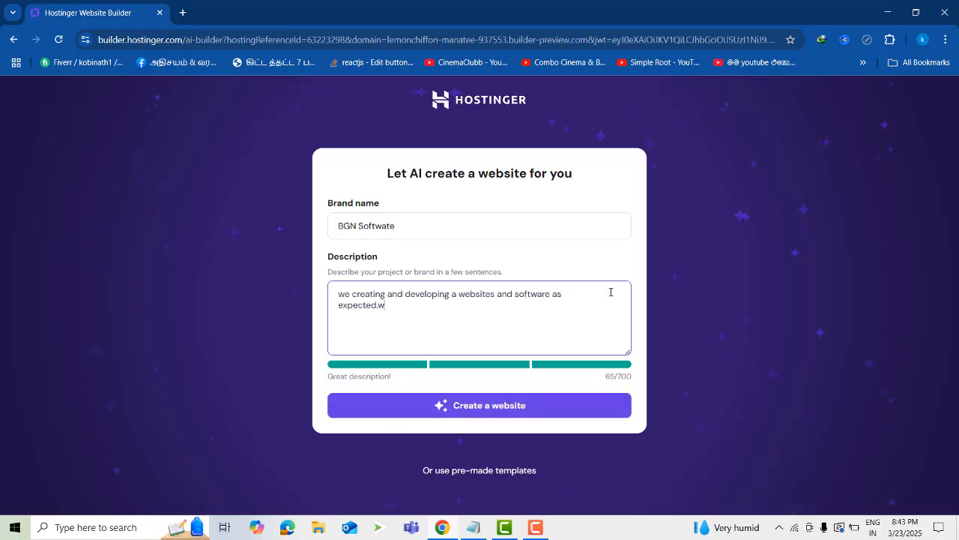
{"action": "type", "text": " do"}
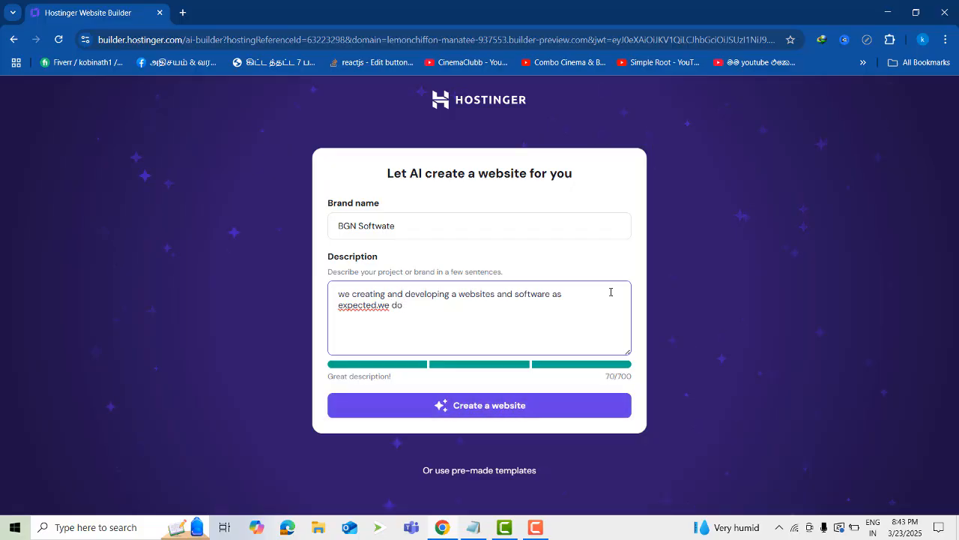
{"action": "type", "text": " th"}
{"action": "key", "text": "BackSpace"}
{"action": "key", "text": "BackSpace"}
{"action": "key", "text": "BackSpace"}
{"action": "key", "text": "BackSpace"}
{"action": "key", "text": "BackSpace"}
{"action": "key", "text": "BackSpace"}
{"action": "key", "text": "BackSpace"}
{"action": "key", "text": "BackSpace"}
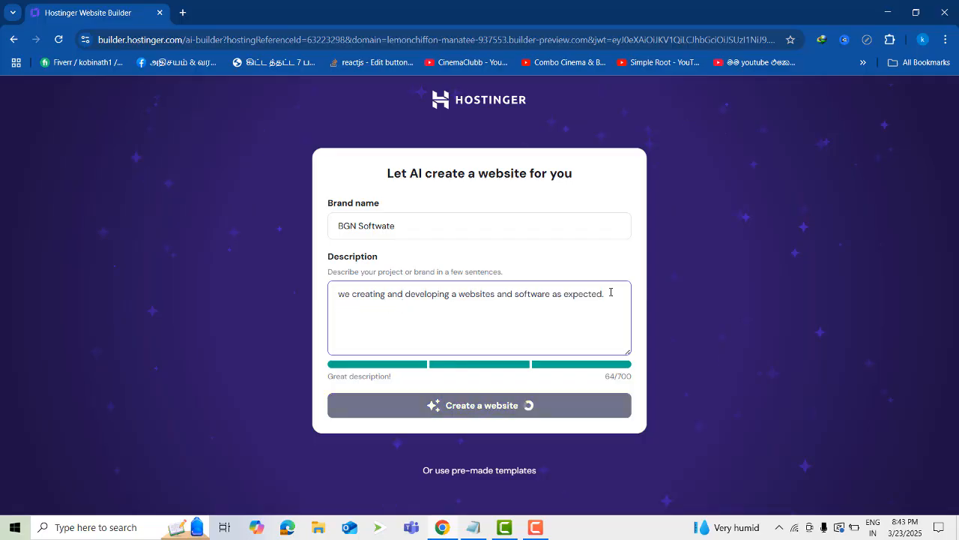
{"action": "key", "text": "BackSpace"}
Generate the website with AI from the brand name and description, and look through the sections of its home page preview
{"action": "left_click", "coordinate": [493, 413]}
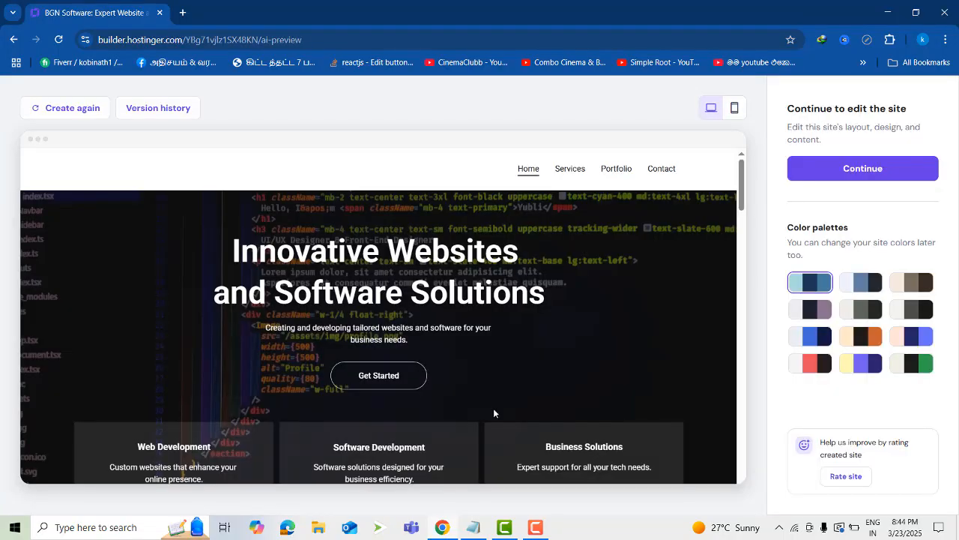
{"action": "scroll", "coordinate": [522, 314], "scroll_direction": "down", "scroll_amount": 4}
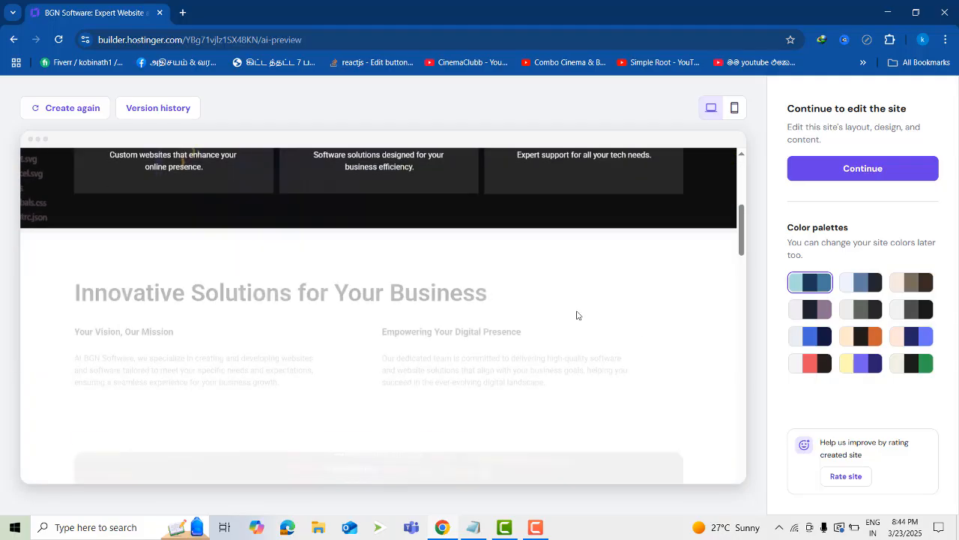
{"action": "scroll", "coordinate": [674, 332], "scroll_direction": "down", "scroll_amount": 3}
{"action": "scroll", "coordinate": [674, 333], "scroll_direction": "down", "scroll_amount": 3}
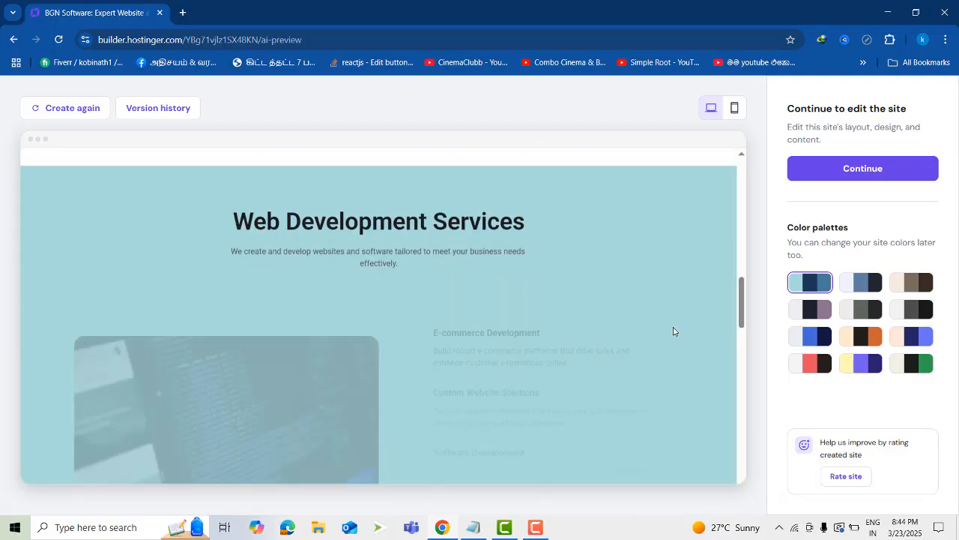
{"action": "scroll", "coordinate": [675, 334], "scroll_direction": "down", "scroll_amount": 7}
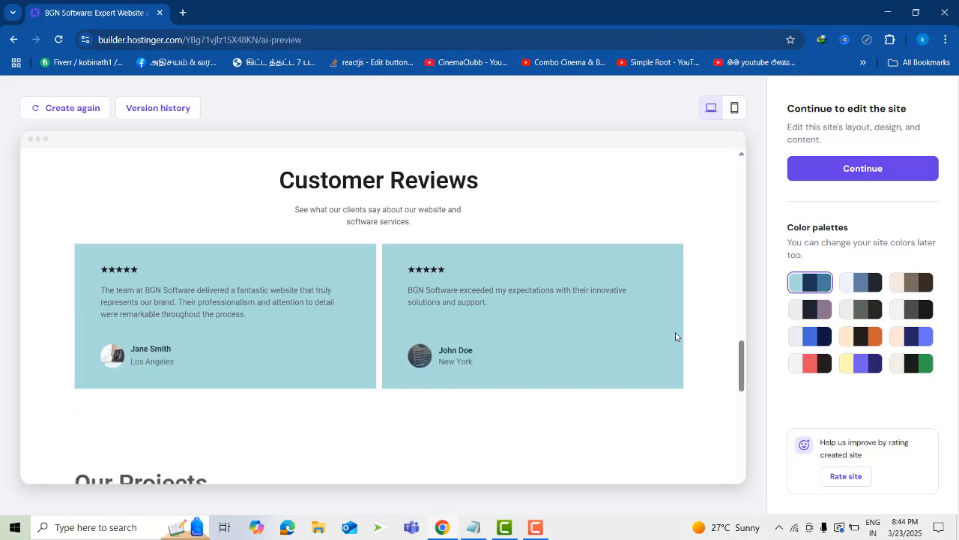
{"action": "scroll", "coordinate": [678, 341], "scroll_direction": "down", "scroll_amount": 6}
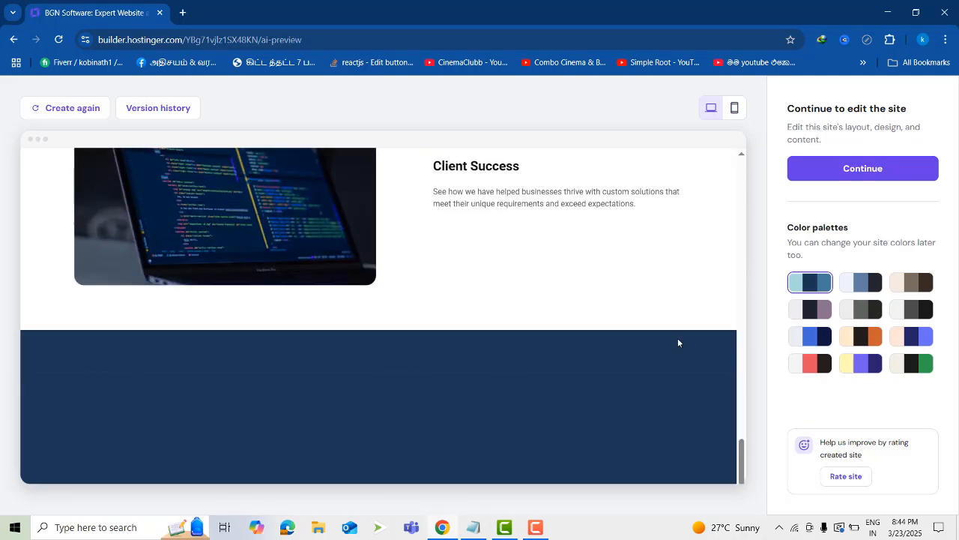
{"action": "scroll", "coordinate": [678, 342], "scroll_direction": "up", "scroll_amount": 18}
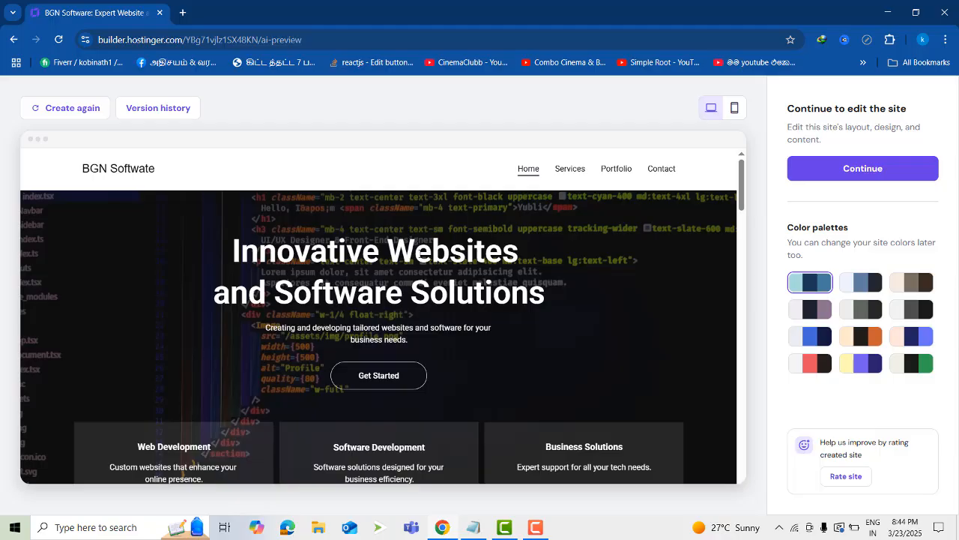
{"action": "scroll", "coordinate": [536, 315], "scroll_direction": "down", "scroll_amount": 3}
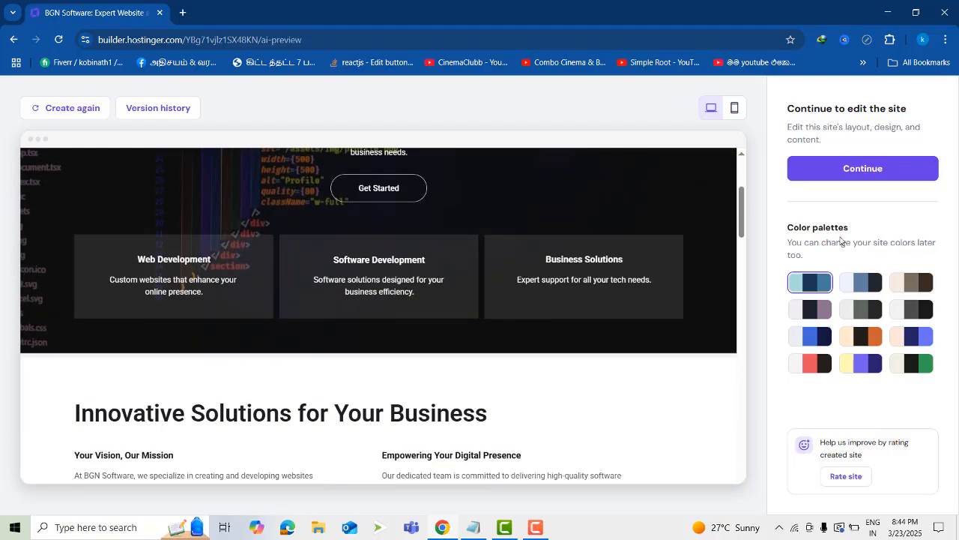
Continue with the generated site into the website editor and look over its home page hero section
{"action": "scroll", "coordinate": [718, 268], "scroll_direction": "down", "scroll_amount": 3}
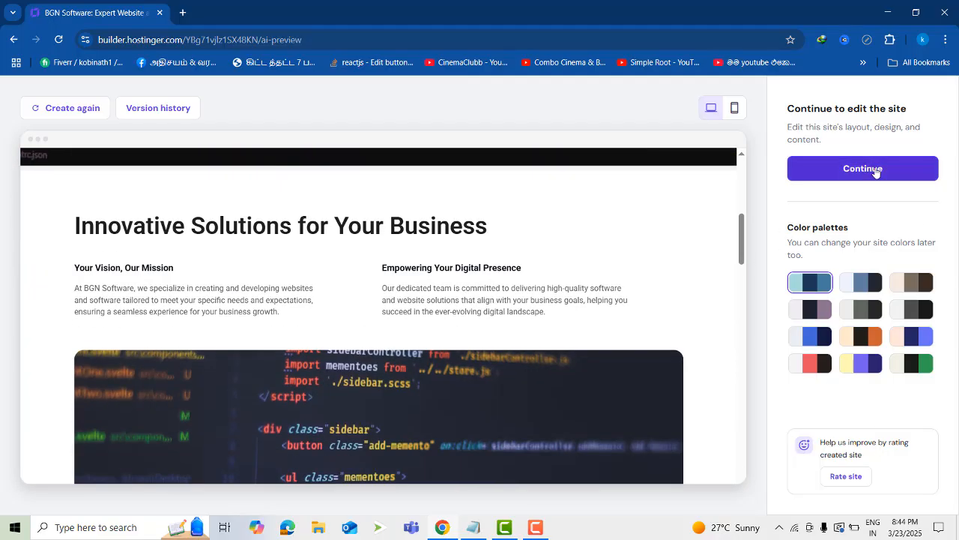
{"action": "left_click", "coordinate": [875, 170]}
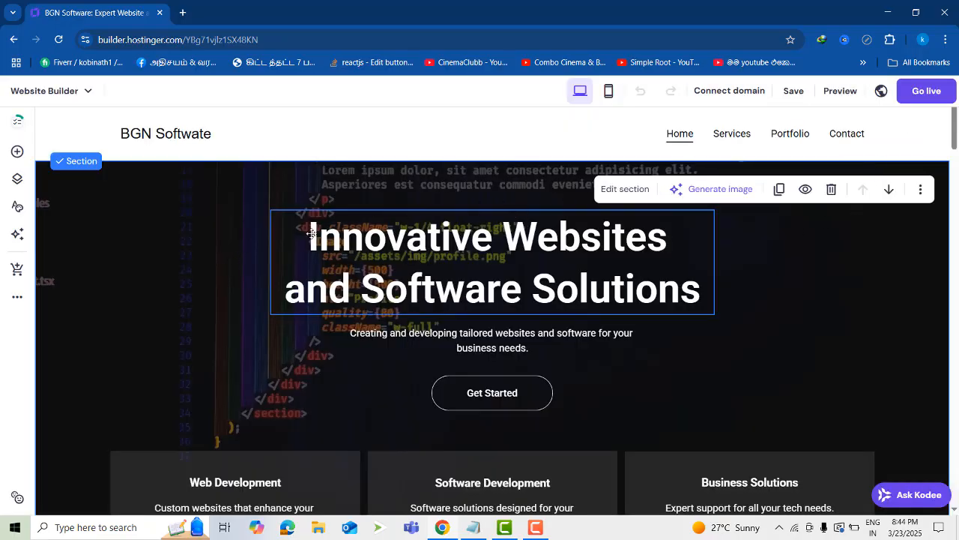
{"action": "scroll", "coordinate": [401, 268], "scroll_direction": "down", "scroll_amount": 1}
{"action": "scroll", "coordinate": [449, 274], "scroll_direction": "down", "scroll_amount": 7}
{"action": "scroll", "coordinate": [498, 296], "scroll_direction": "up", "scroll_amount": 7}
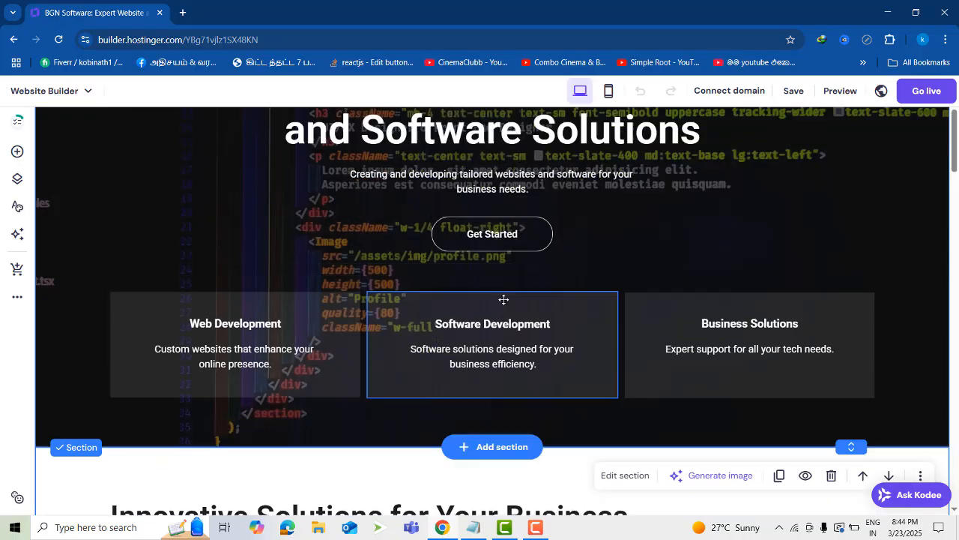
Replace the hero section's main heading with "BGN Software Solutions"
{"action": "left_click", "coordinate": [370, 240]}
{"action": "left_click", "coordinate": [371, 240]}
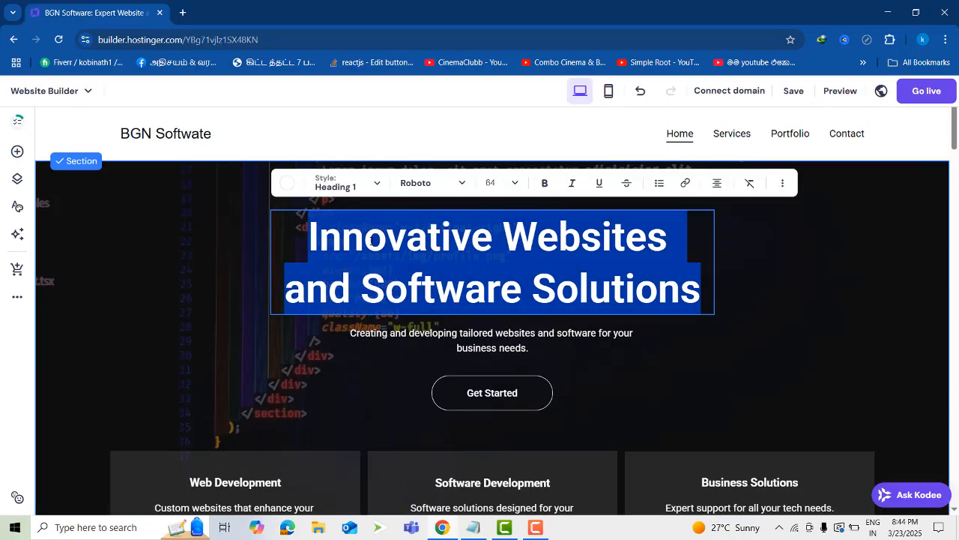
{"action": "triple_click", "coordinate": [370, 241]}
{"action": "type", "text": "BG"}
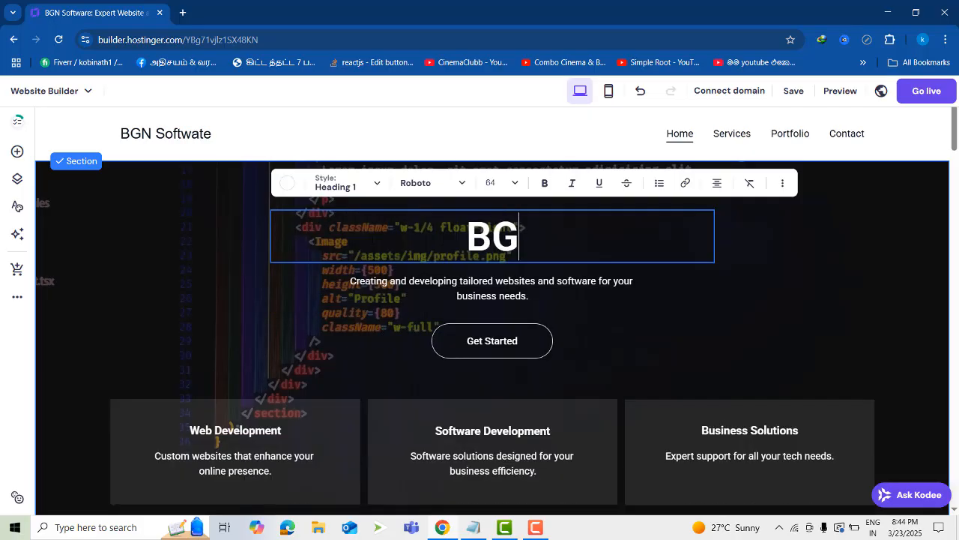
{"action": "type", "text": "N Sof"}
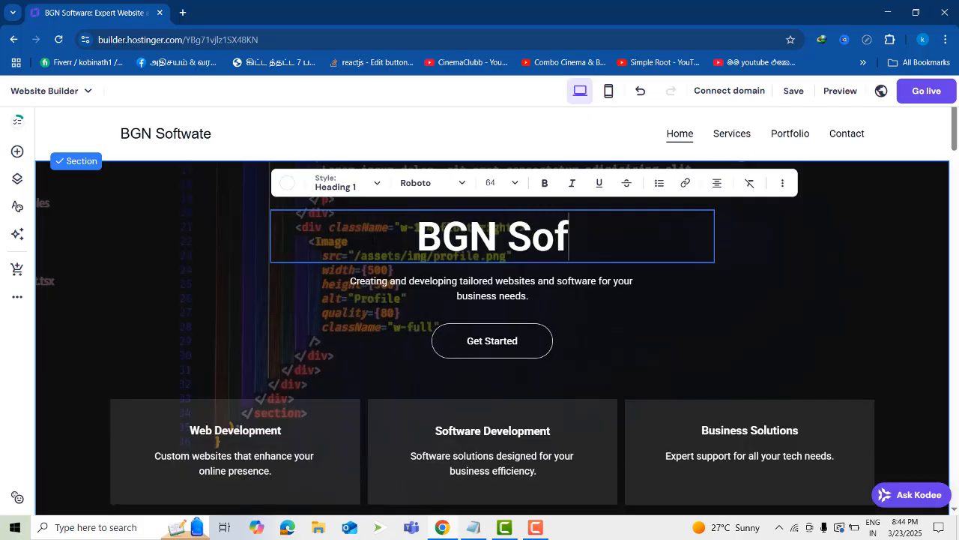
{"action": "type", "text": "tware"}
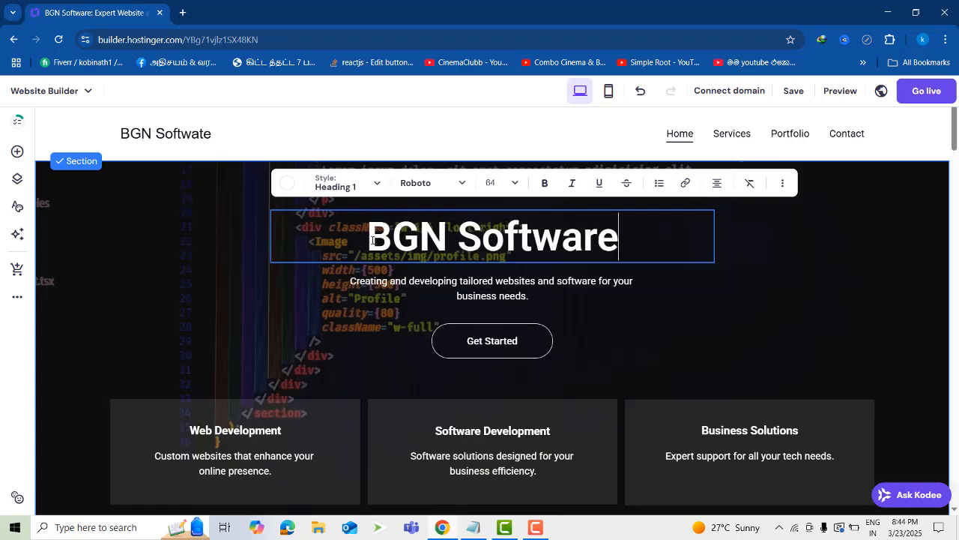
{"action": "type", "text": " Solu"}
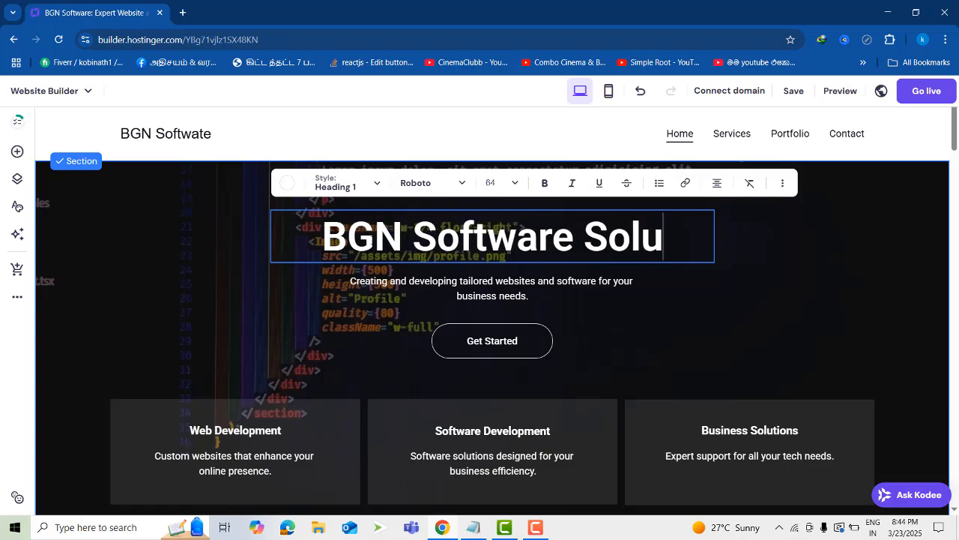
{"action": "type", "text": "tions"}
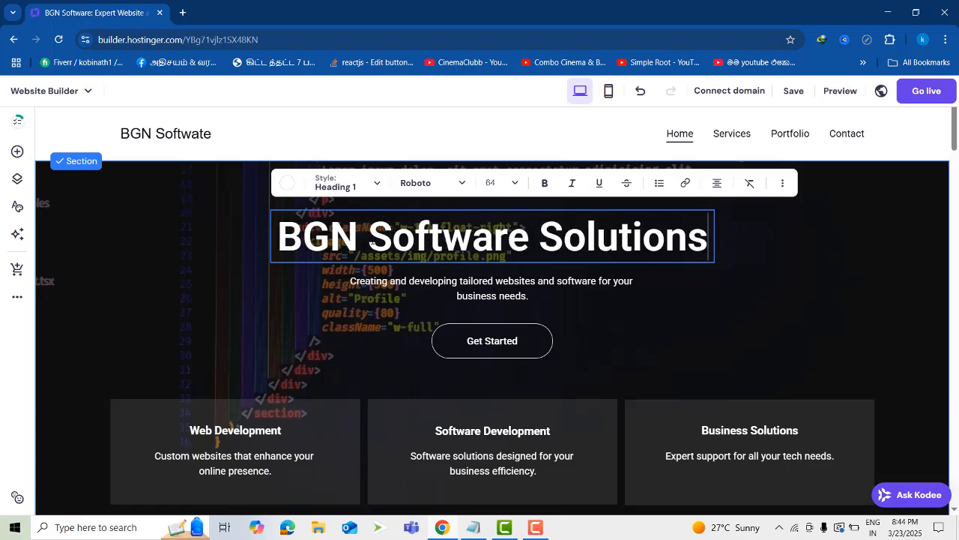
{"action": "key", "text": "Escape"}
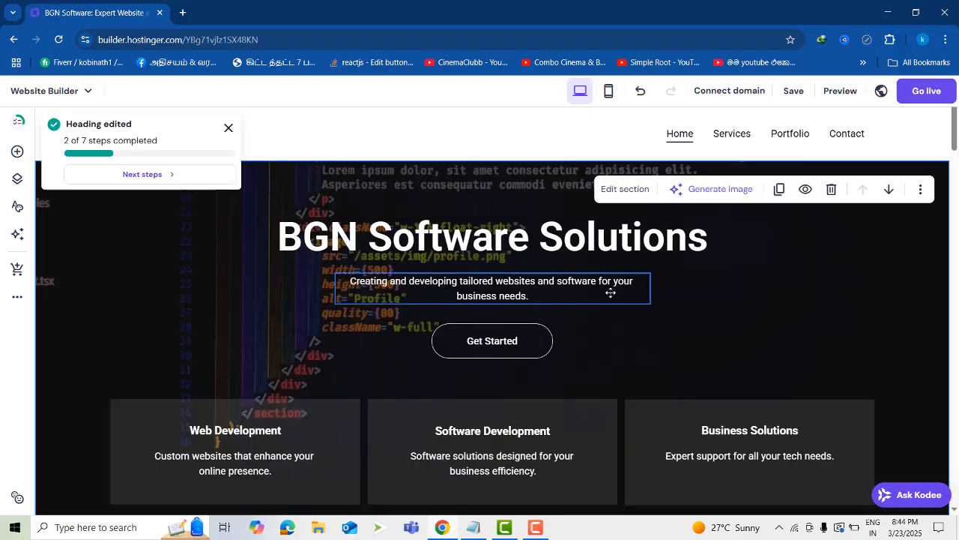
View the AI Writer for the hero's subtitle text and close it without creating any text
{"action": "left_click", "coordinate": [517, 288]}
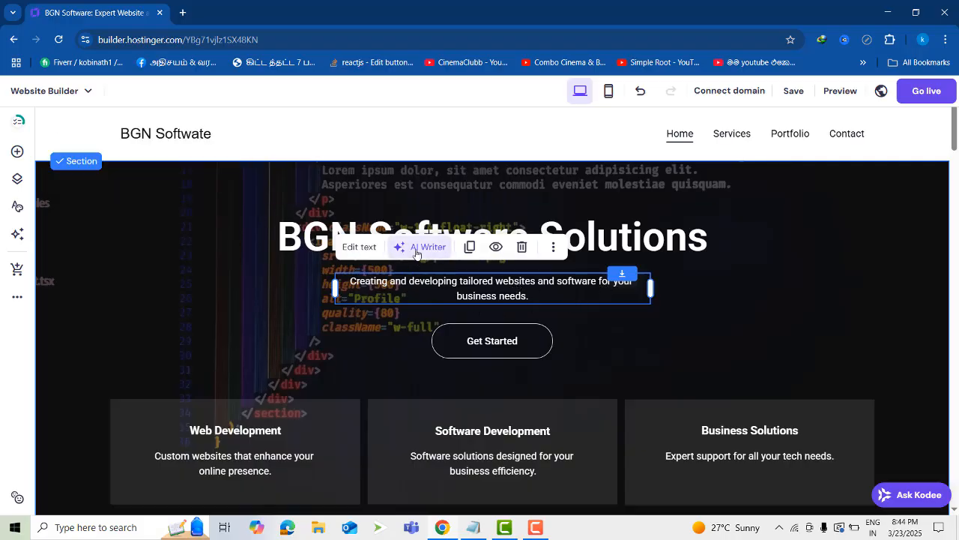
{"action": "left_click", "coordinate": [423, 255]}
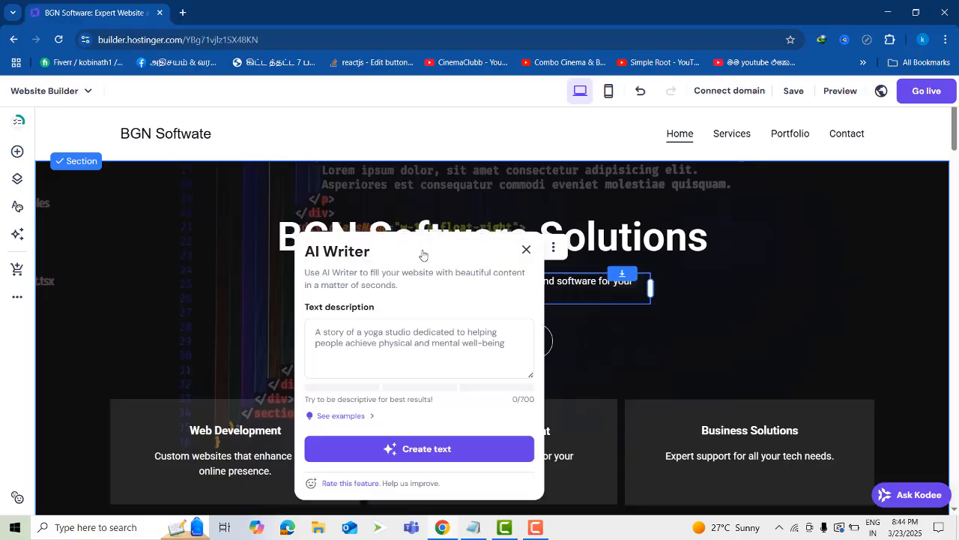
{"action": "left_click", "coordinate": [374, 350]}
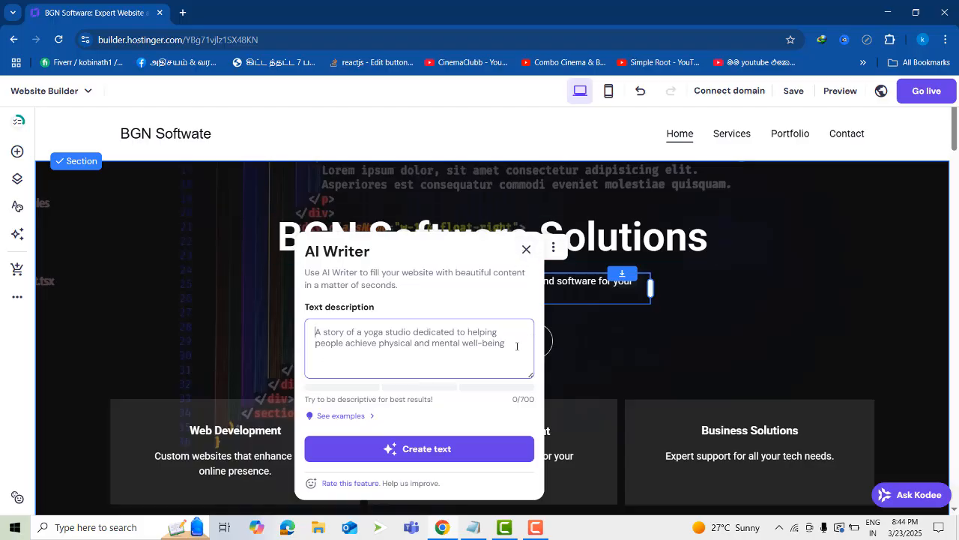
{"action": "left_click", "coordinate": [544, 315]}
View the extra options and the image settings of the large code image under "Innovative Solutions for Your Business"
{"action": "scroll", "coordinate": [617, 353], "scroll_direction": "down", "scroll_amount": 1}
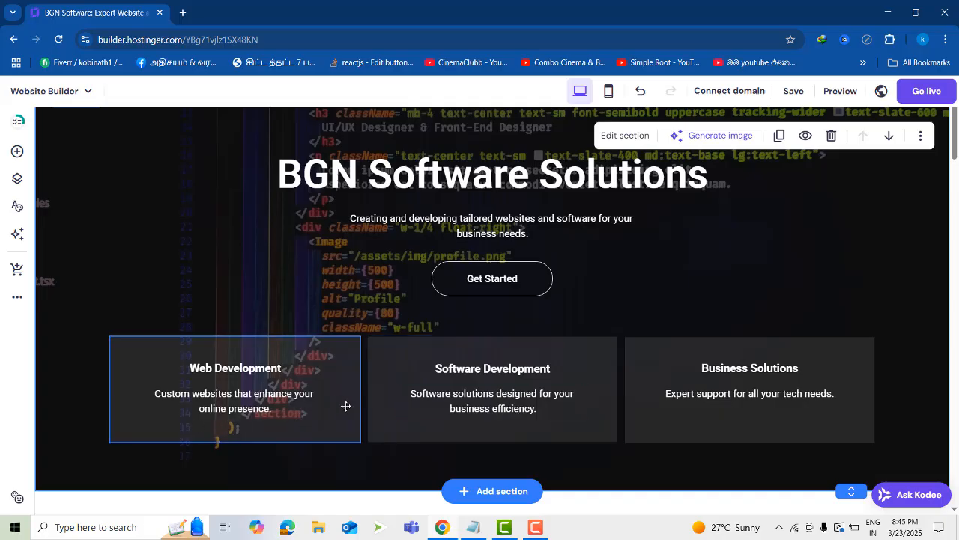
{"action": "scroll", "coordinate": [796, 397], "scroll_direction": "down", "scroll_amount": 5}
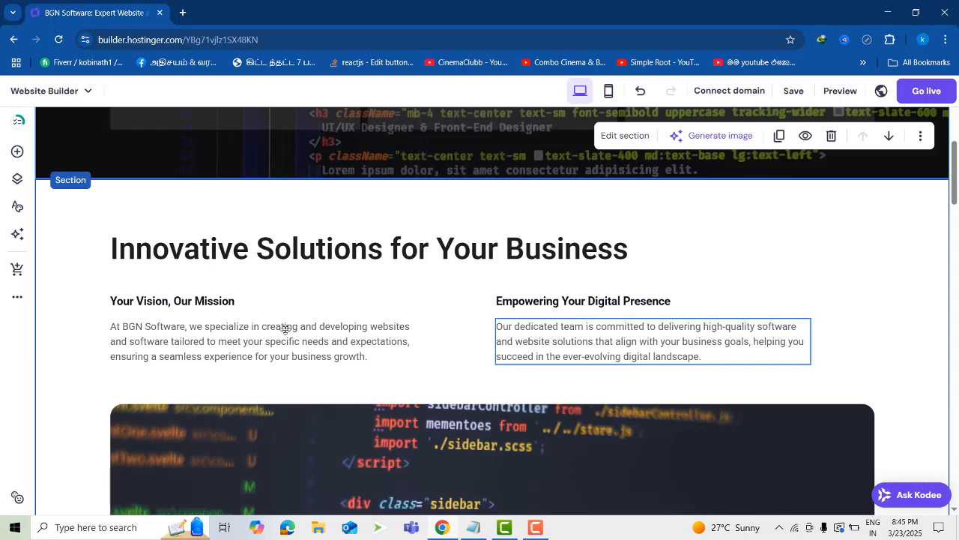
{"action": "scroll", "coordinate": [413, 242], "scroll_direction": "down", "scroll_amount": 2}
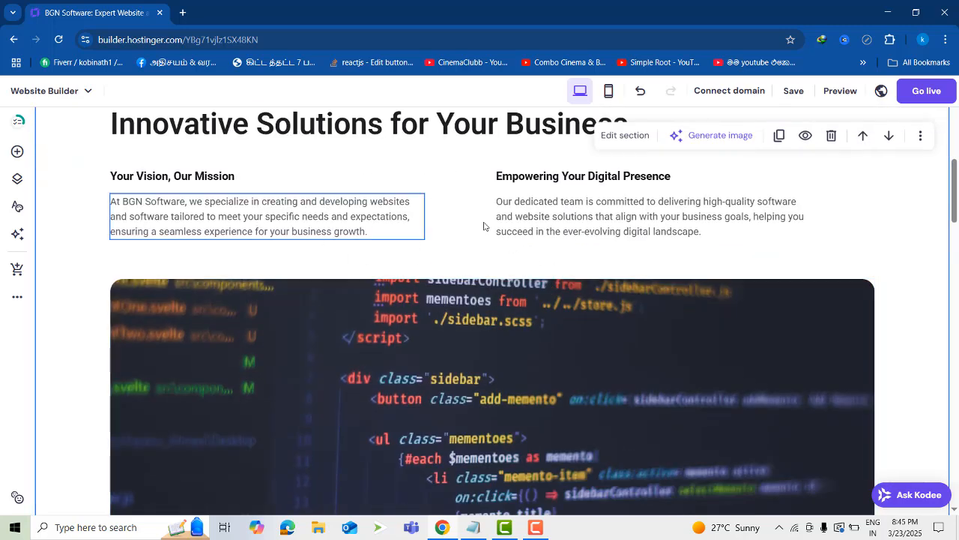
{"action": "scroll", "coordinate": [534, 261], "scroll_direction": "down", "scroll_amount": 3}
{"action": "left_click", "coordinate": [477, 259]}
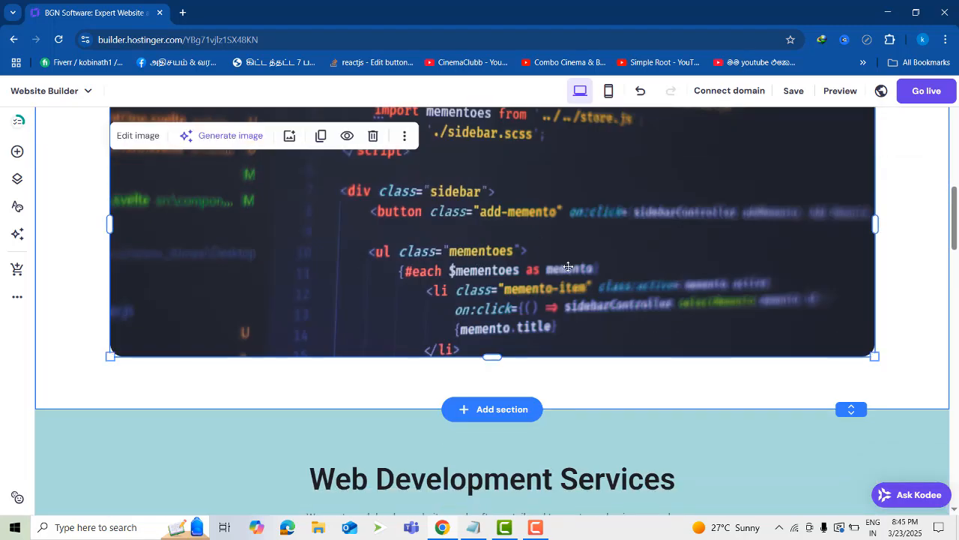
{"action": "scroll", "coordinate": [516, 305], "scroll_direction": "up", "scroll_amount": 2}
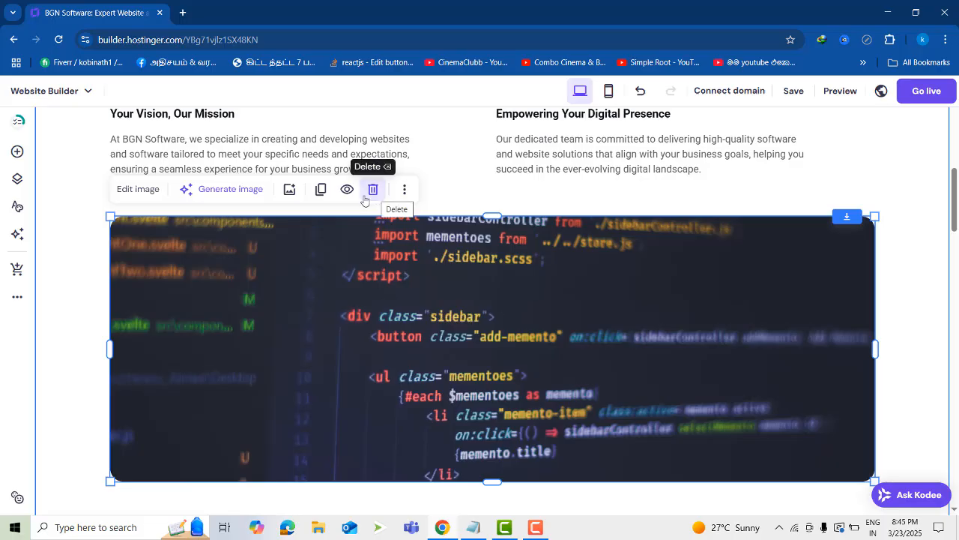
{"action": "left_click", "coordinate": [404, 191]}
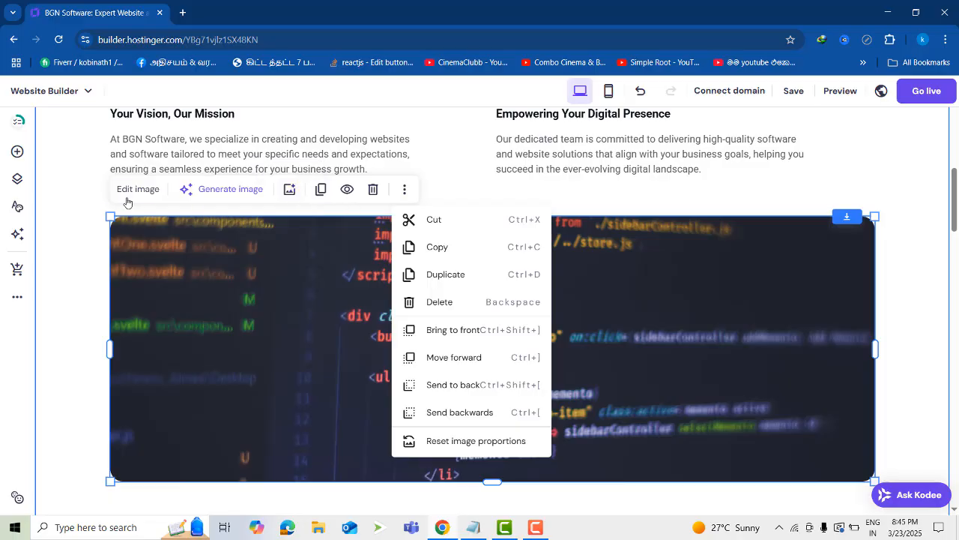
{"action": "left_click", "coordinate": [129, 195]}
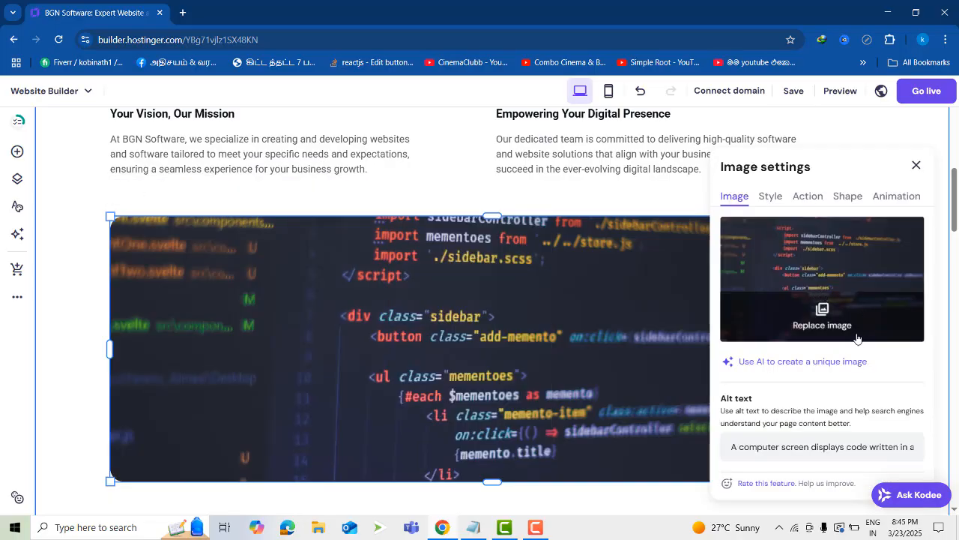
{"action": "scroll", "coordinate": [857, 339], "scroll_direction": "down", "scroll_amount": 1}
{"action": "scroll", "coordinate": [861, 347], "scroll_direction": "up", "scroll_amount": 2}
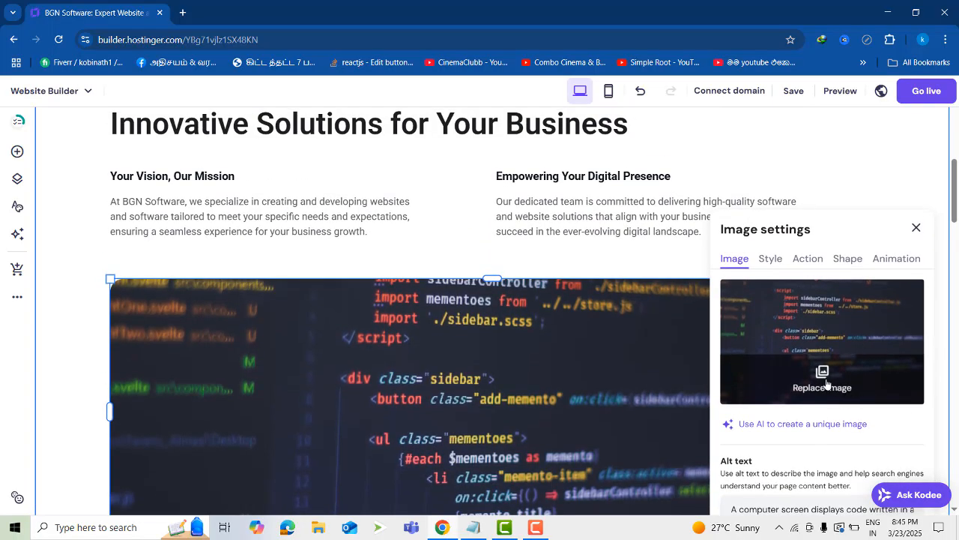
Check the media library's images for a replacement for the code image, and close the library without choosing one
{"action": "left_click", "coordinate": [825, 385]}
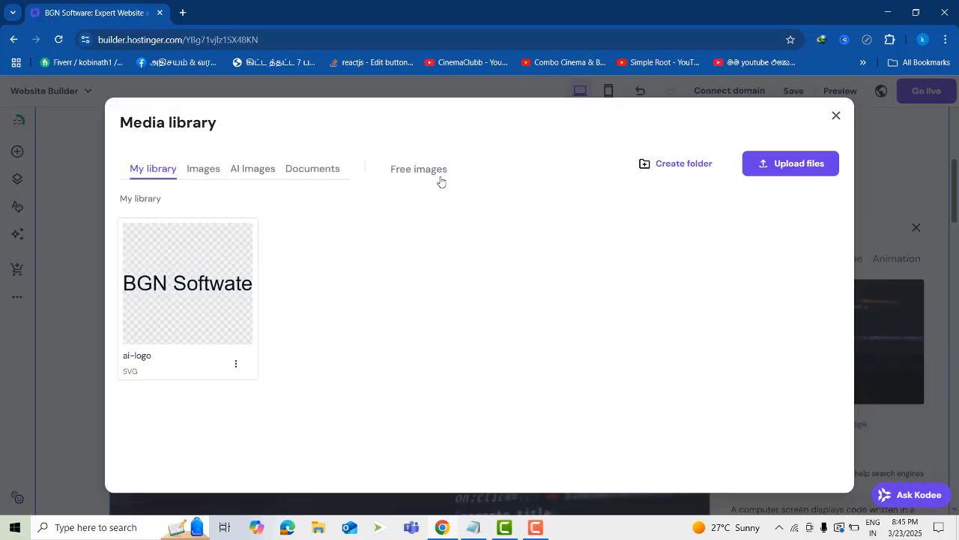
{"action": "left_click", "coordinate": [203, 171]}
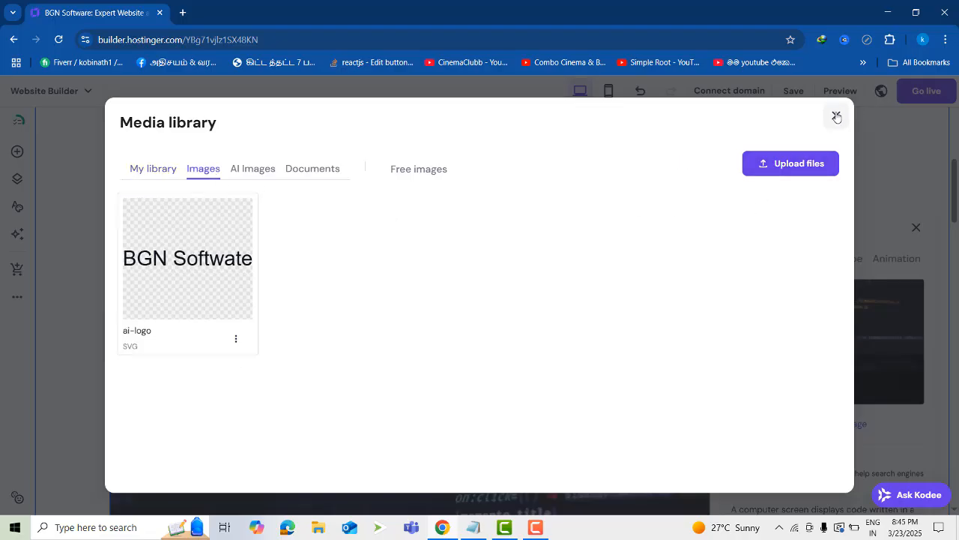
{"action": "left_click", "coordinate": [837, 117]}
Examine the editable service headings and descriptions in the Web Development Services section
{"action": "scroll", "coordinate": [449, 283], "scroll_direction": "down", "scroll_amount": 2}
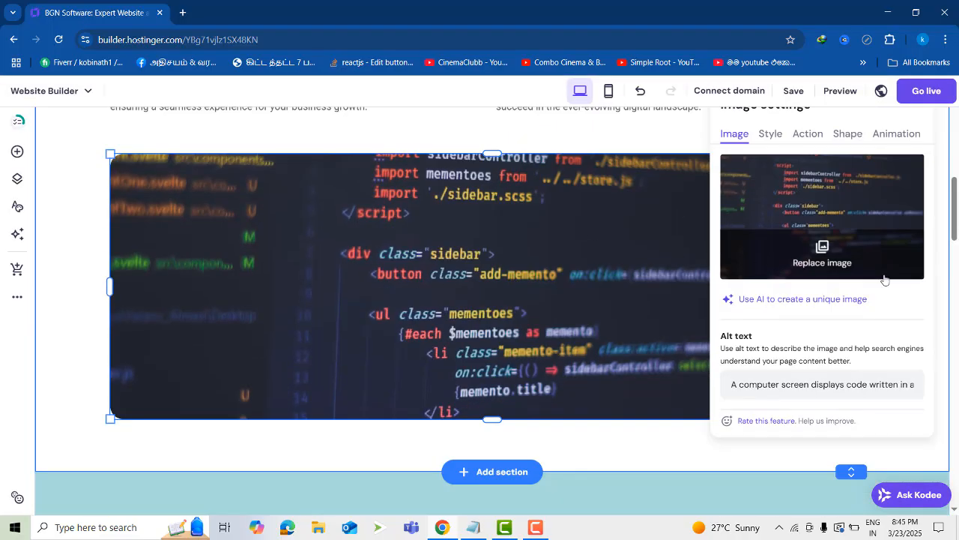
{"action": "scroll", "coordinate": [909, 290], "scroll_direction": "down", "scroll_amount": 5}
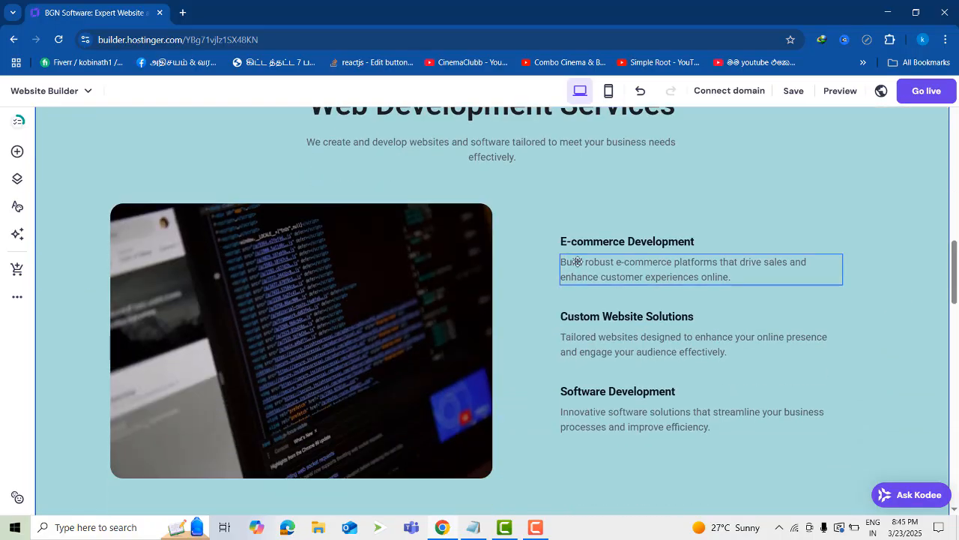
{"action": "left_click", "coordinate": [577, 261]}
{"action": "left_click", "coordinate": [571, 241]}
{"action": "left_click", "coordinate": [613, 317]}
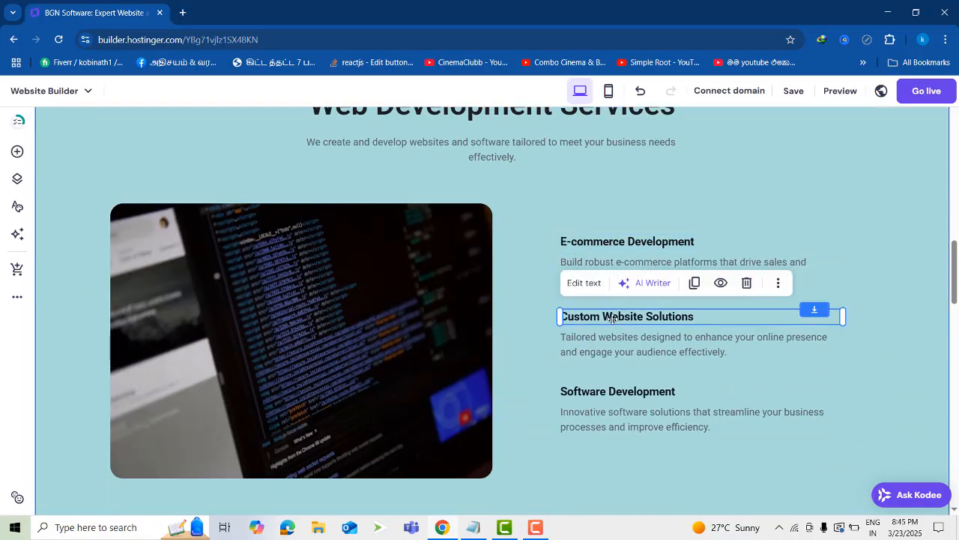
{"action": "left_click", "coordinate": [619, 387]}
{"action": "left_click", "coordinate": [619, 391]}
{"action": "left_click", "coordinate": [621, 424]}
{"action": "scroll", "coordinate": [654, 419], "scroll_direction": "down", "scroll_amount": 3}
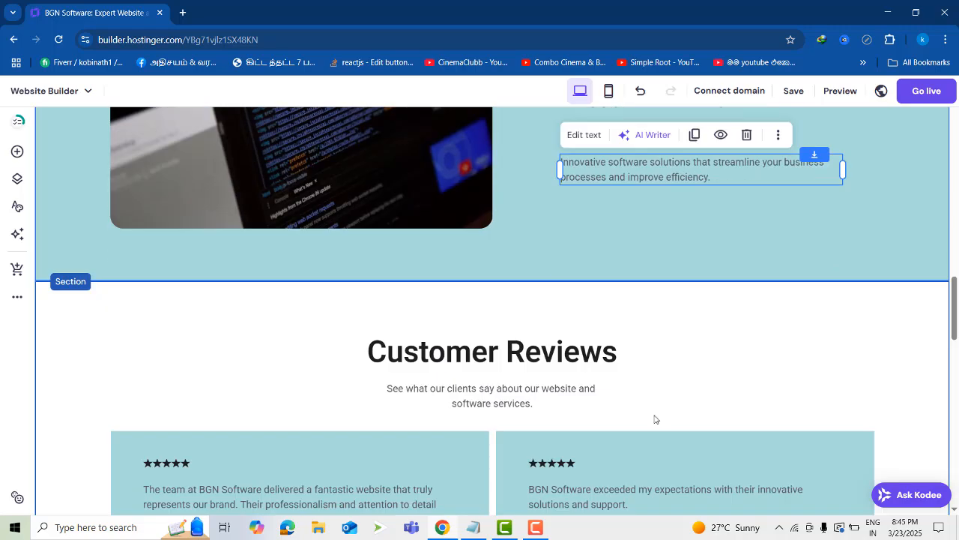
Examine the Customer Reviews section and its review cards, the Our Projects section and the footer
{"action": "left_click", "coordinate": [473, 360]}
{"action": "scroll", "coordinate": [488, 364], "scroll_direction": "down", "scroll_amount": 2}
{"action": "left_click", "coordinate": [625, 327]}
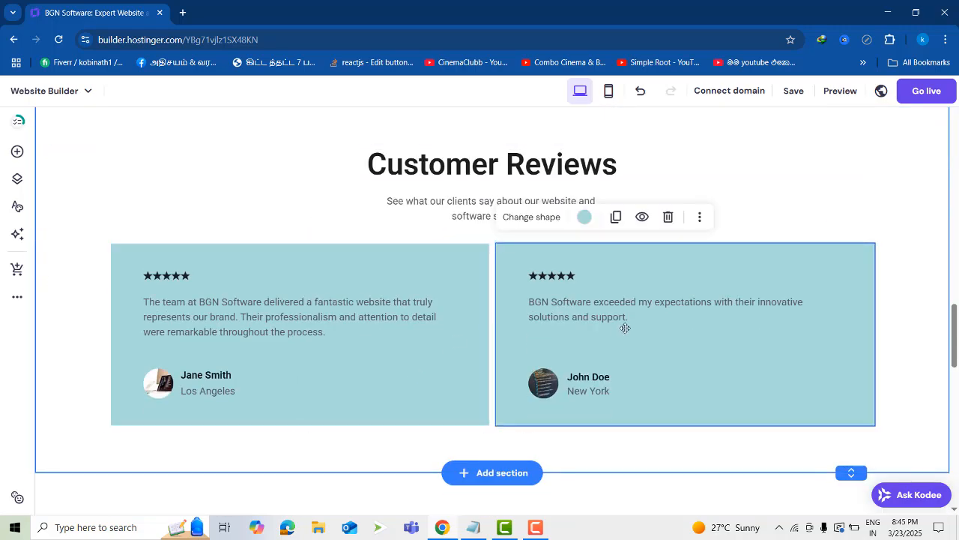
{"action": "scroll", "coordinate": [625, 328], "scroll_direction": "down", "scroll_amount": 4}
{"action": "scroll", "coordinate": [525, 217], "scroll_direction": "up", "scroll_amount": 1}
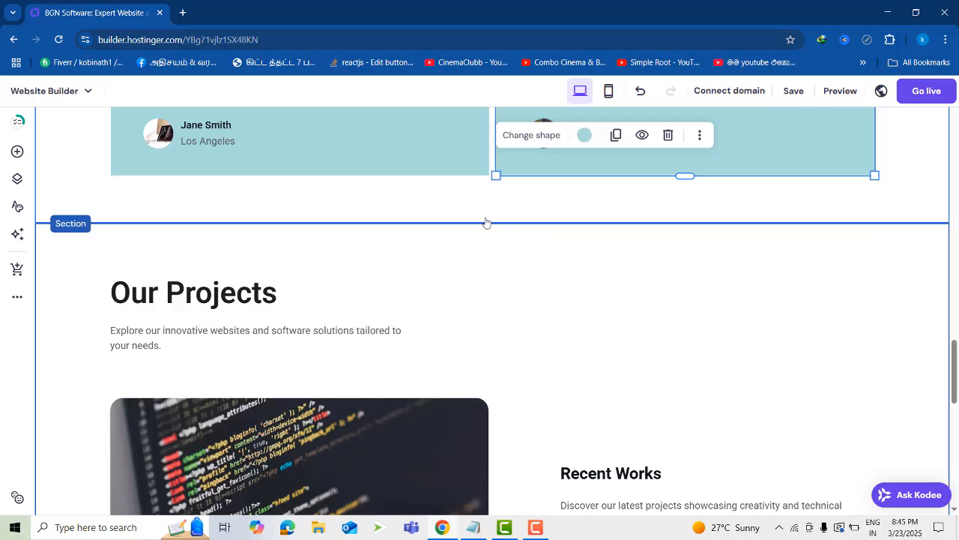
{"action": "scroll", "coordinate": [503, 244], "scroll_direction": "down", "scroll_amount": 8}
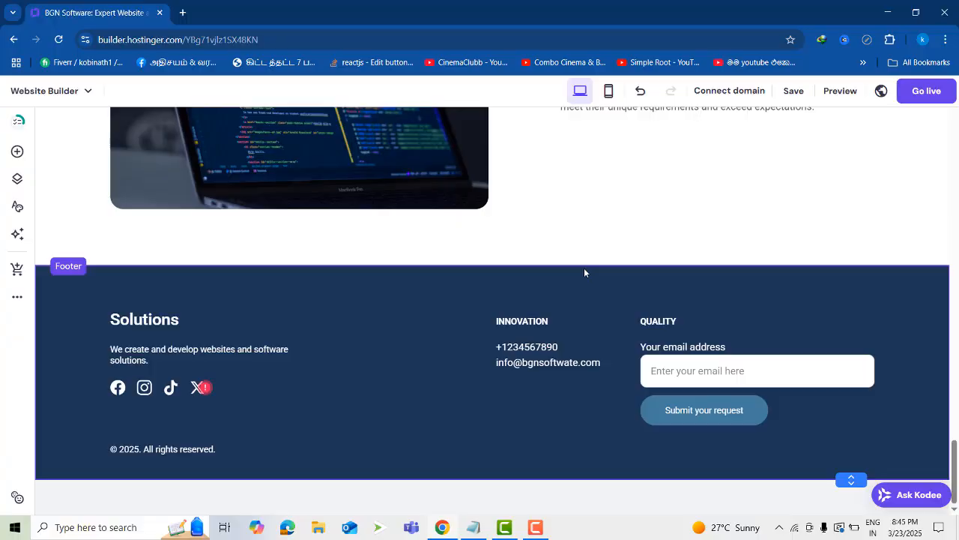
Add the blue-purple gradient Main section with three service text cards between Customer Reviews and Our Projects
{"action": "scroll", "coordinate": [585, 272], "scroll_direction": "up", "scroll_amount": 8}
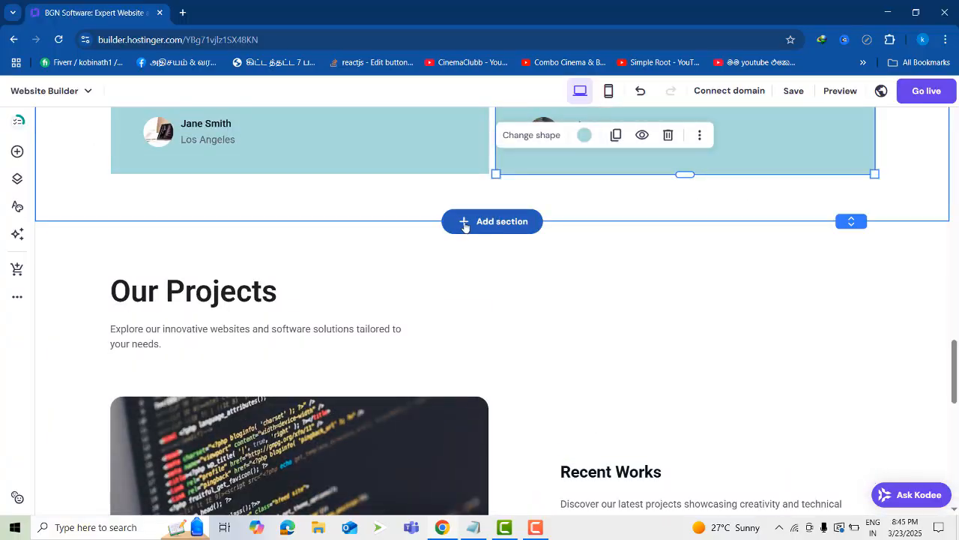
{"action": "left_click", "coordinate": [465, 224]}
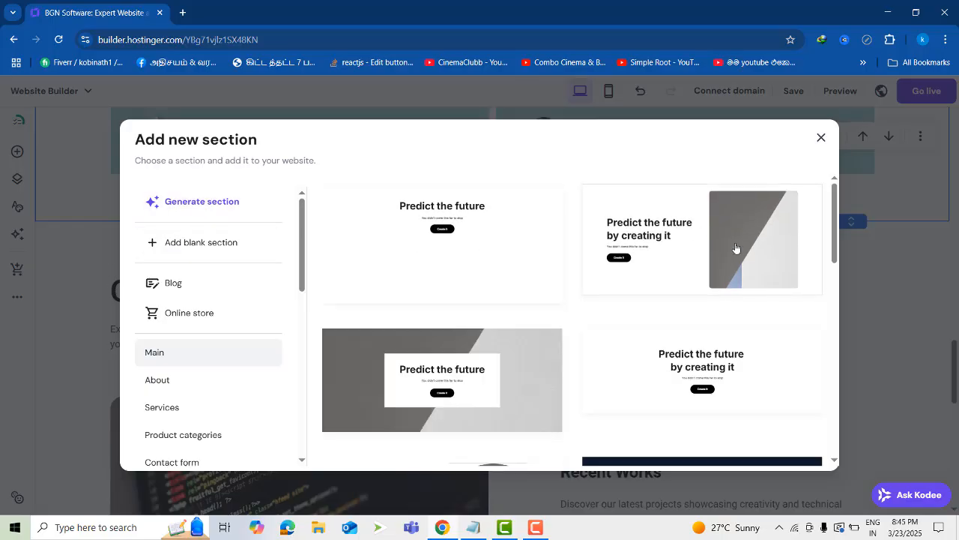
{"action": "scroll", "coordinate": [734, 250], "scroll_direction": "down", "scroll_amount": 1}
{"action": "scroll", "coordinate": [719, 315], "scroll_direction": "down", "scroll_amount": 2}
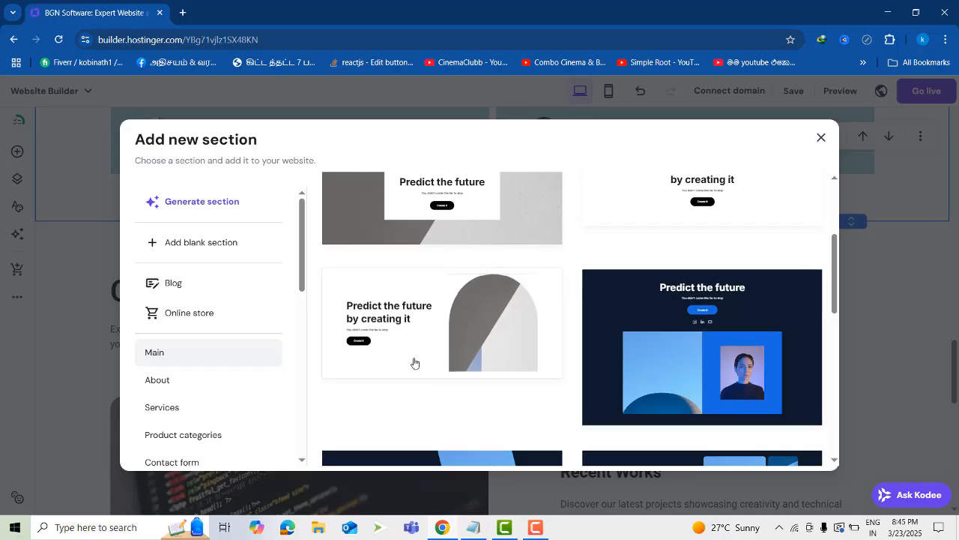
{"action": "scroll", "coordinate": [403, 374], "scroll_direction": "down", "scroll_amount": 2}
{"action": "scroll", "coordinate": [675, 371], "scroll_direction": "down", "scroll_amount": 2}
{"action": "scroll", "coordinate": [428, 390], "scroll_direction": "down", "scroll_amount": 3}
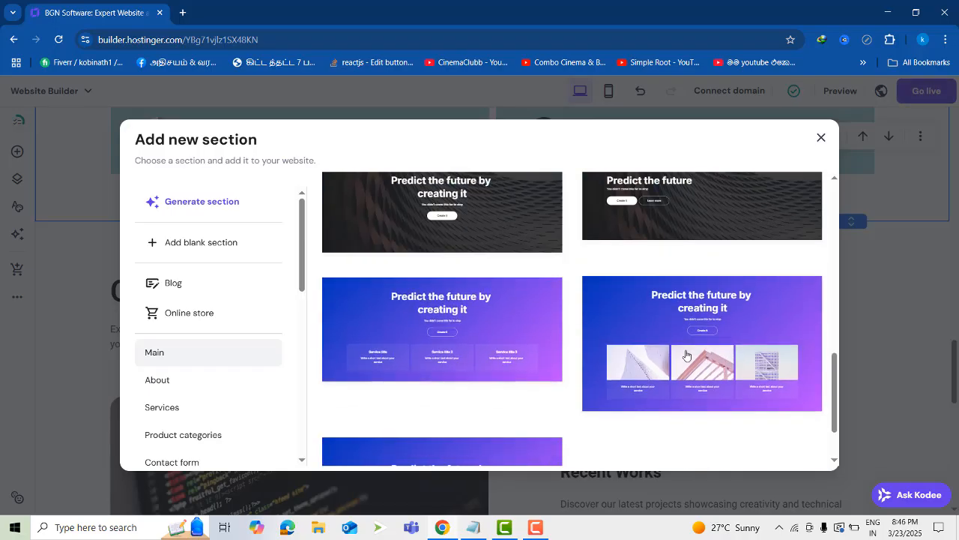
{"action": "scroll", "coordinate": [686, 354], "scroll_direction": "down", "scroll_amount": 1}
{"action": "left_click", "coordinate": [440, 264]}
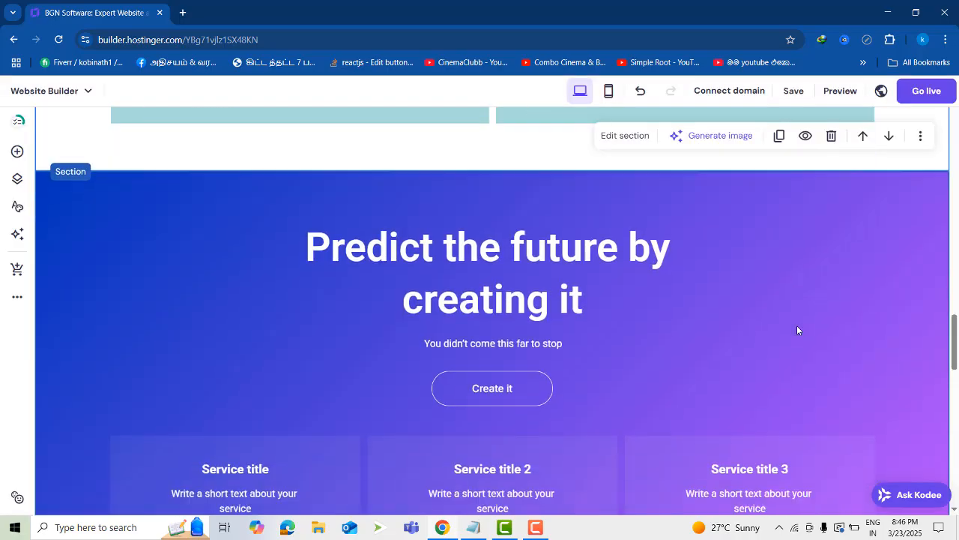
Delete the blue-purple gradient section and add a blank section between Customer Reviews and Our Projects
{"action": "scroll", "coordinate": [674, 314], "scroll_direction": "up", "scroll_amount": 2}
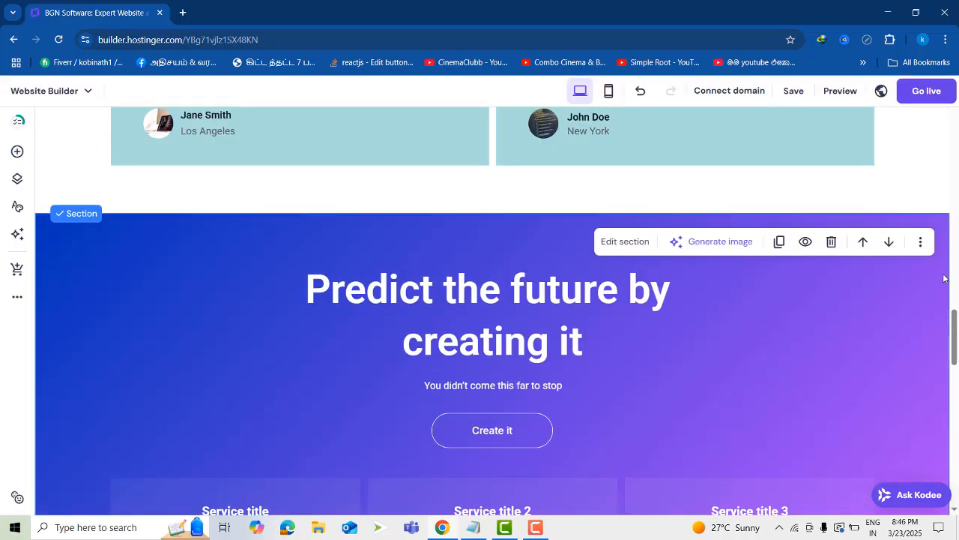
{"action": "left_click", "coordinate": [831, 242]}
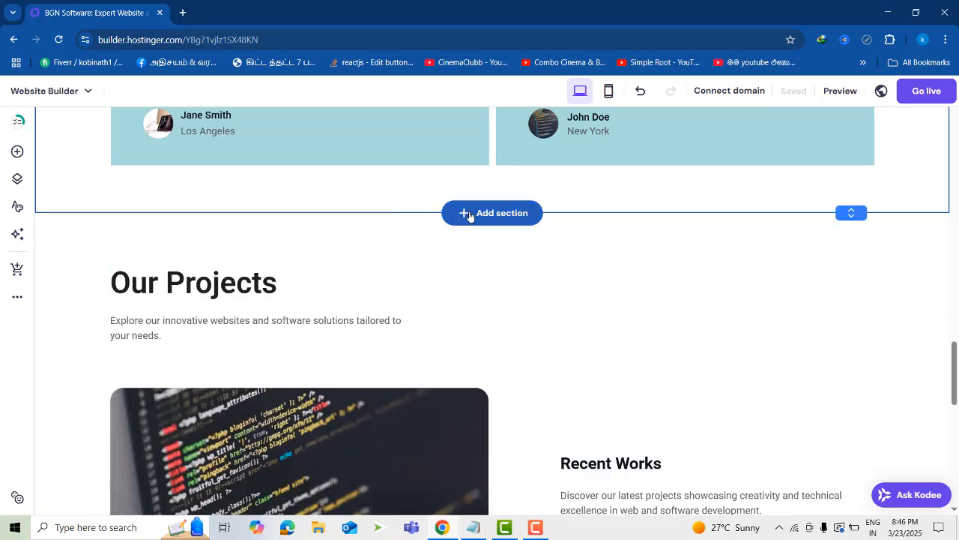
{"action": "left_click", "coordinate": [469, 213]}
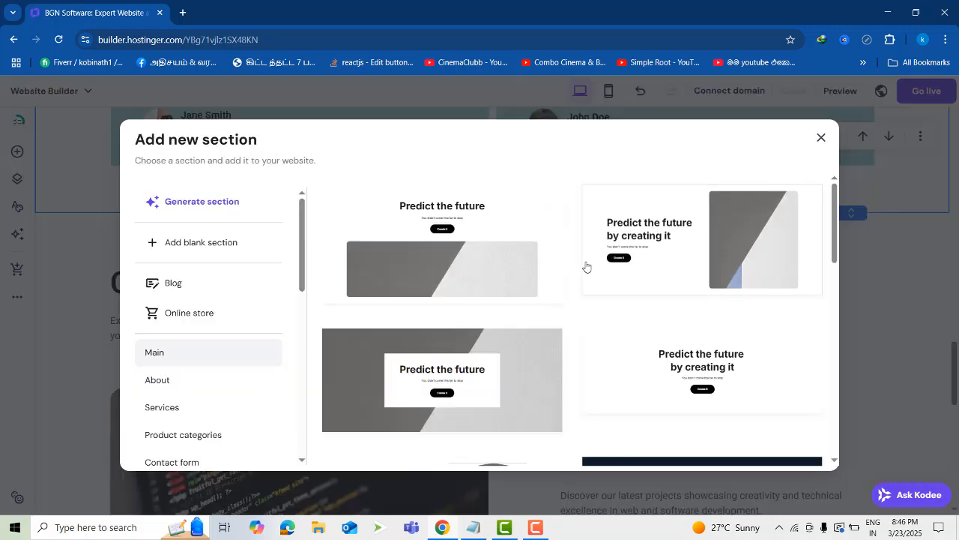
{"action": "left_click", "coordinate": [180, 244]}
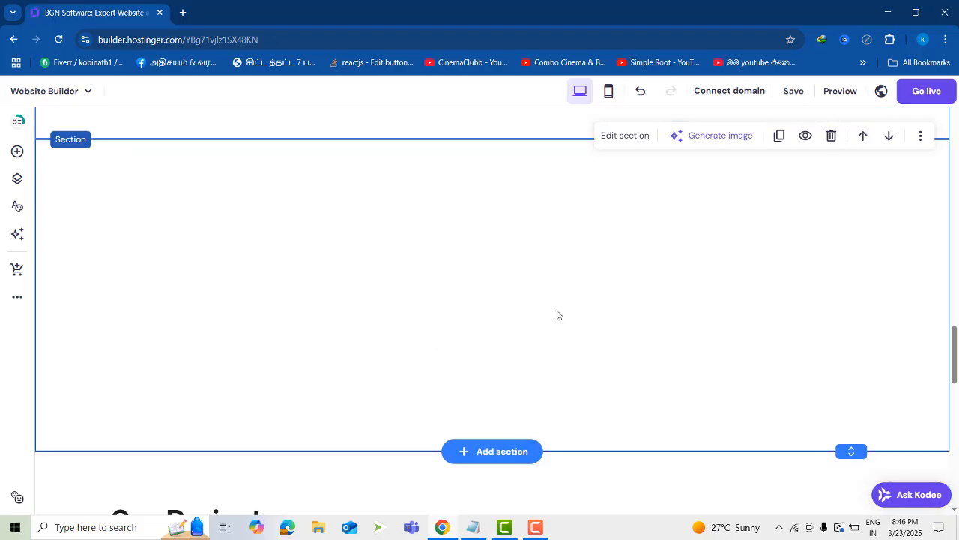
Delete the Customer Reviews section and the blank section above Our Projects
{"action": "left_click", "coordinate": [831, 136]}
{"action": "scroll", "coordinate": [473, 295], "scroll_direction": "up", "scroll_amount": 2}
{"action": "left_click", "coordinate": [806, 425]}
{"action": "scroll", "coordinate": [749, 412], "scroll_direction": "down", "scroll_amount": 3}
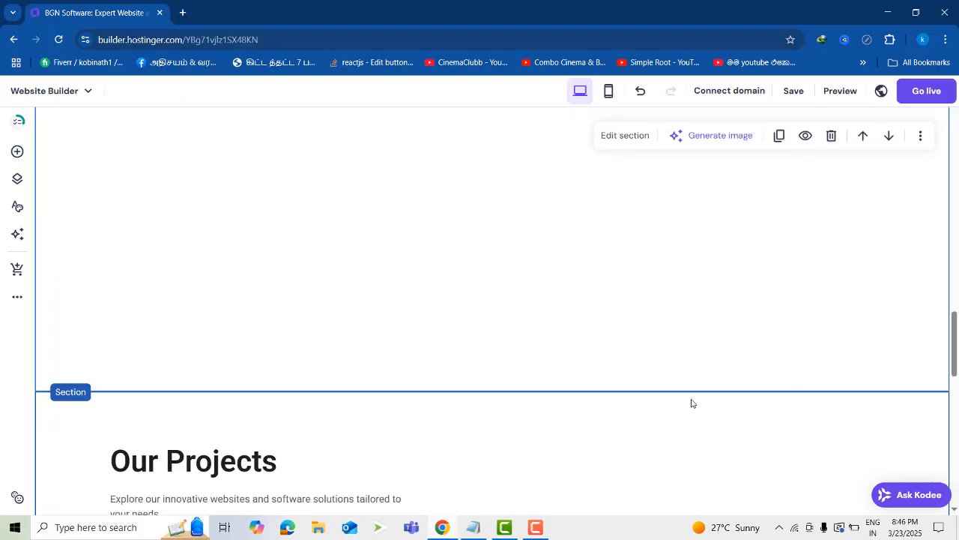
{"action": "left_click", "coordinate": [830, 136]}
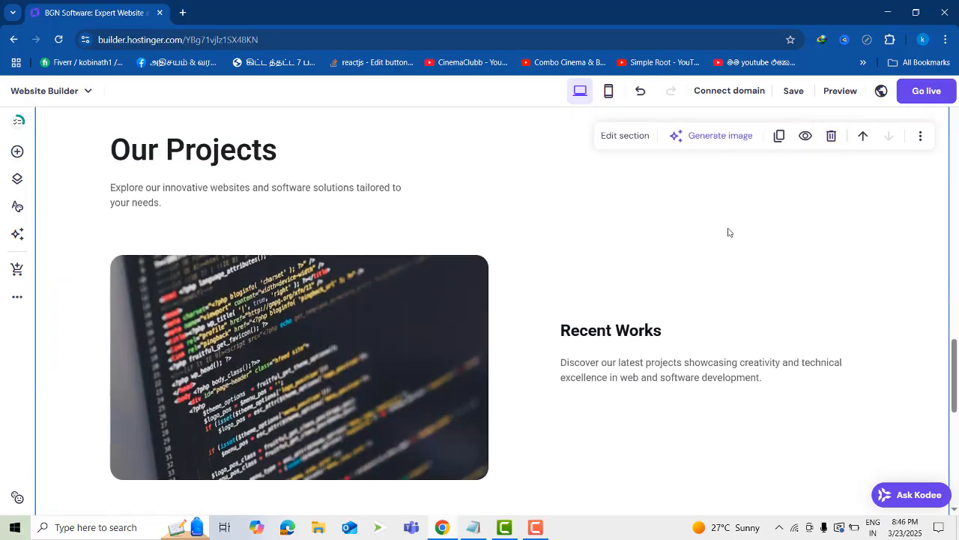
Browse the new-section categories for the spot between Web Development Services and Our Projects, and open the AI section generator there
{"action": "scroll", "coordinate": [750, 236], "scroll_direction": "up", "scroll_amount": 2}
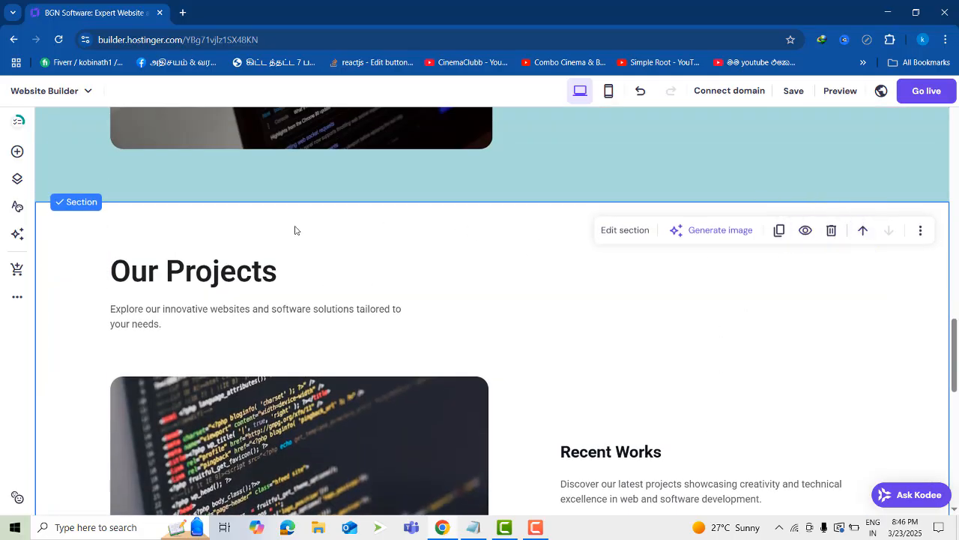
{"action": "scroll", "coordinate": [540, 272], "scroll_direction": "up", "scroll_amount": 3}
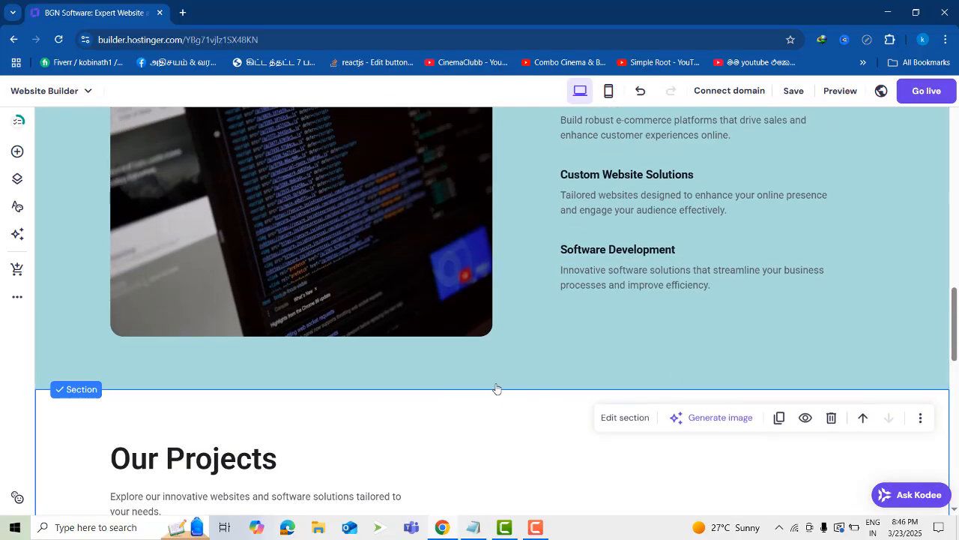
{"action": "left_click", "coordinate": [493, 388]}
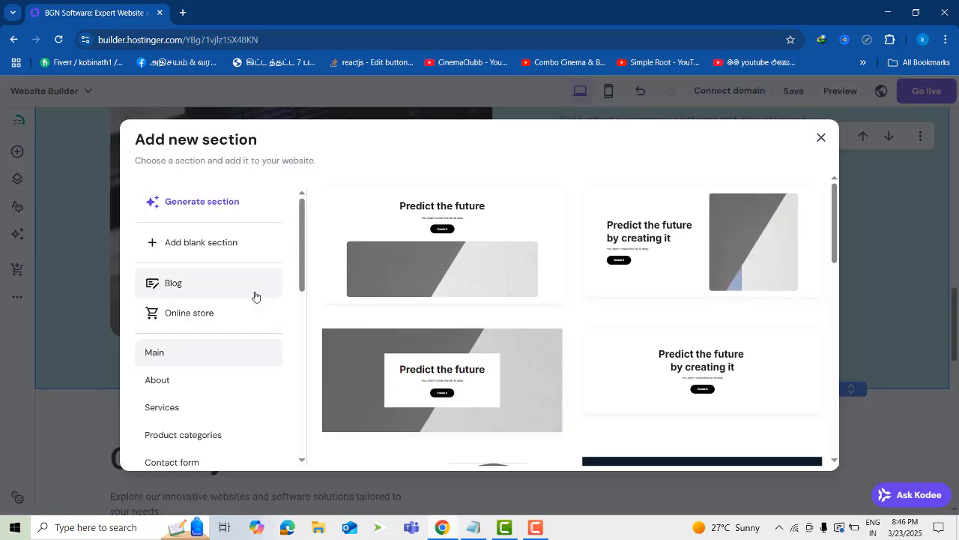
{"action": "scroll", "coordinate": [258, 299], "scroll_direction": "down", "scroll_amount": 5}
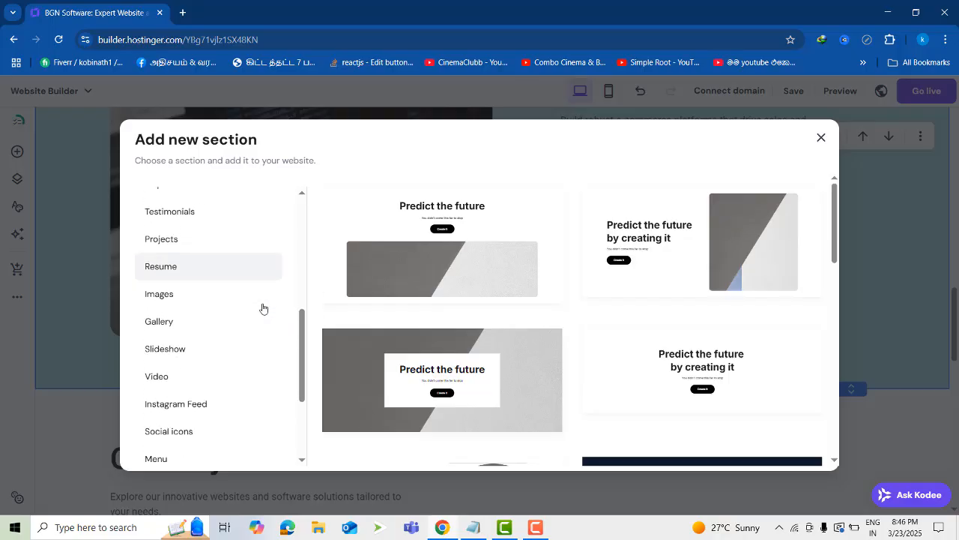
{"action": "scroll", "coordinate": [263, 310], "scroll_direction": "down", "scroll_amount": 3}
{"action": "scroll", "coordinate": [266, 332], "scroll_direction": "up", "scroll_amount": 8}
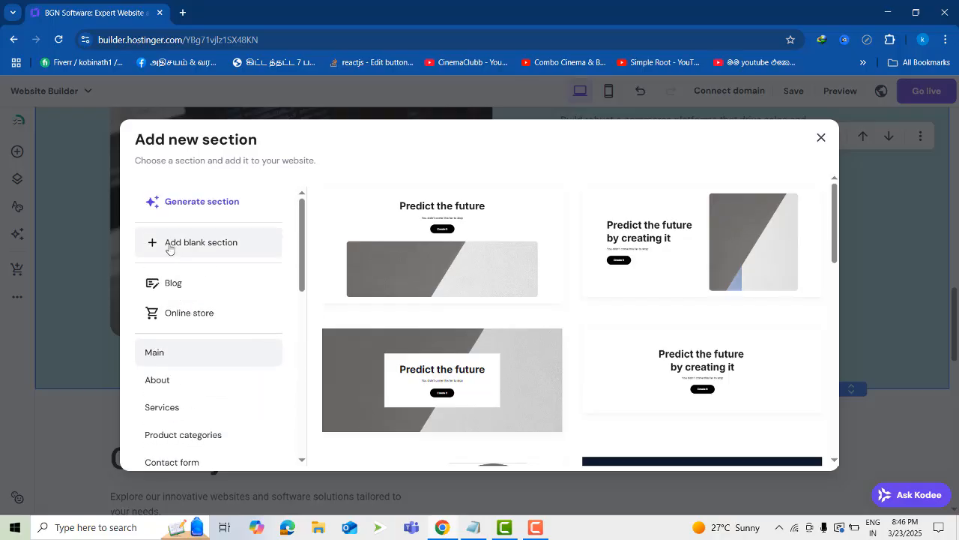
{"action": "left_click", "coordinate": [179, 211]}
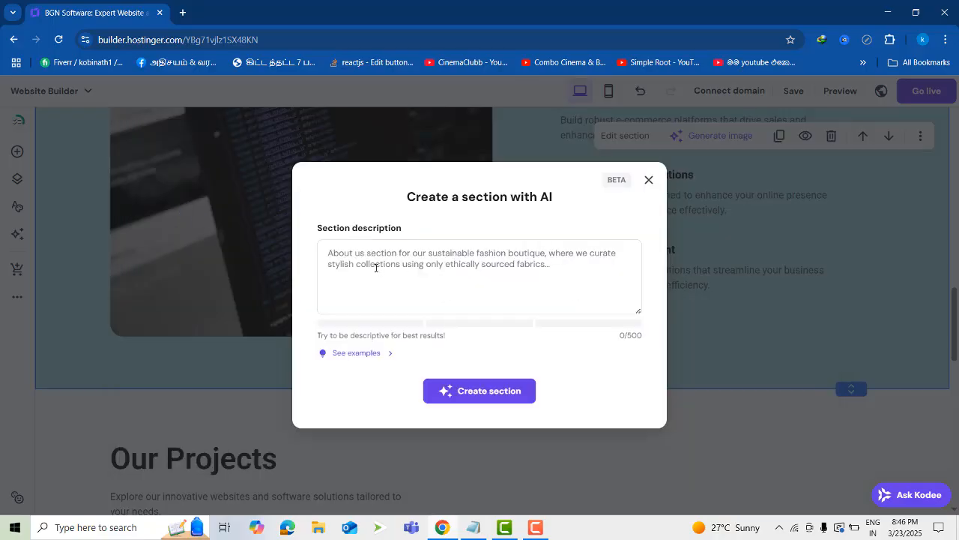
Generate a section with AI from the description "i need 3 columns for adding the products"
{"action": "left_click", "coordinate": [553, 267]}
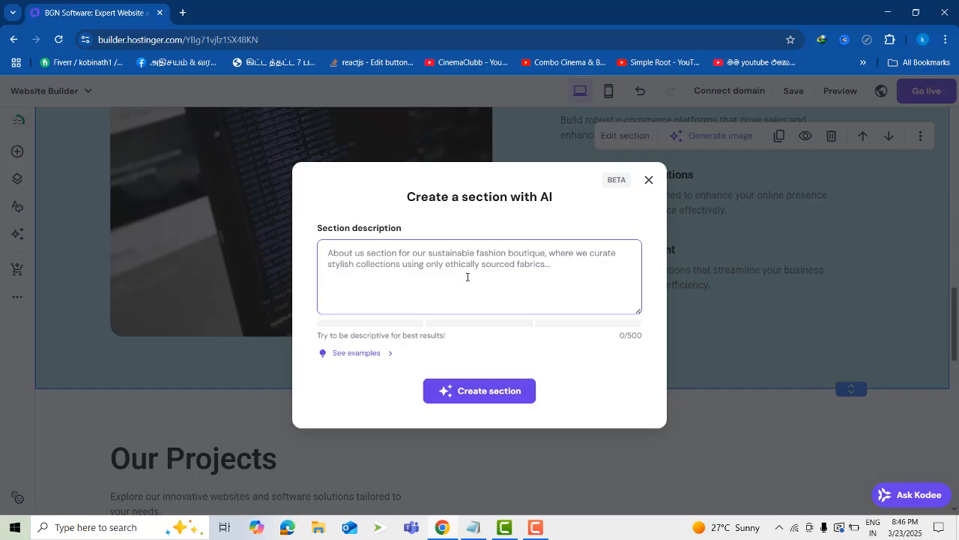
{"action": "type", "text": "in"}
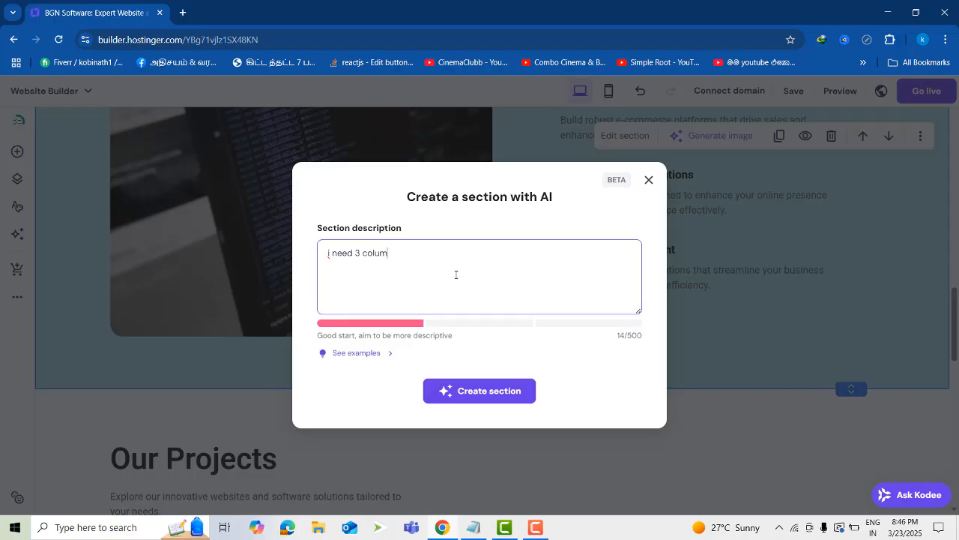
{"action": "left_click", "coordinate": [478, 395]}
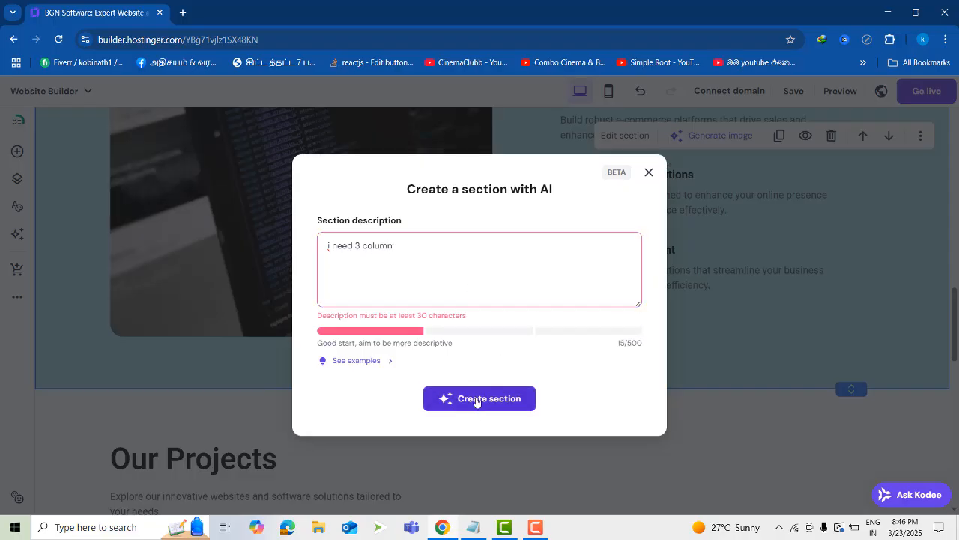
{"action": "left_click", "coordinate": [397, 235]}
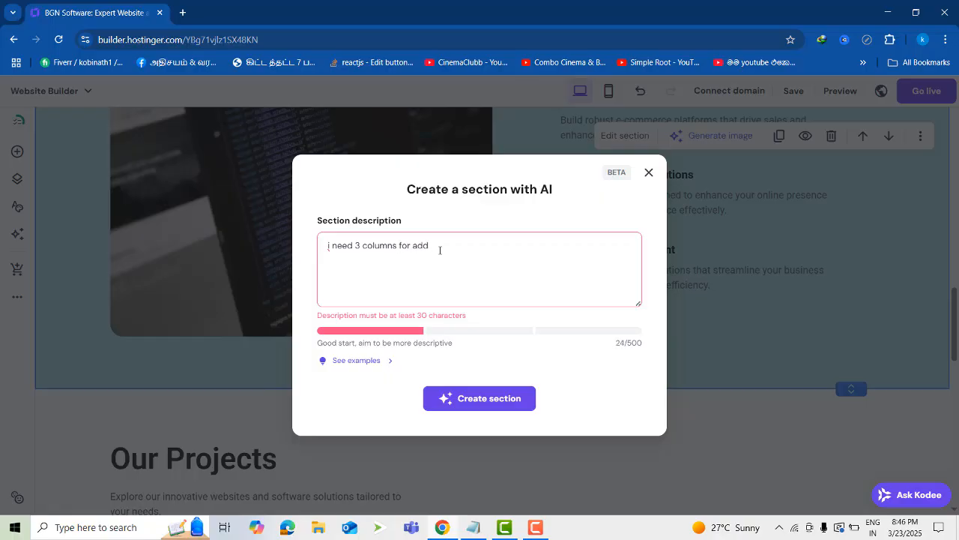
{"action": "type", "text": "the products"}
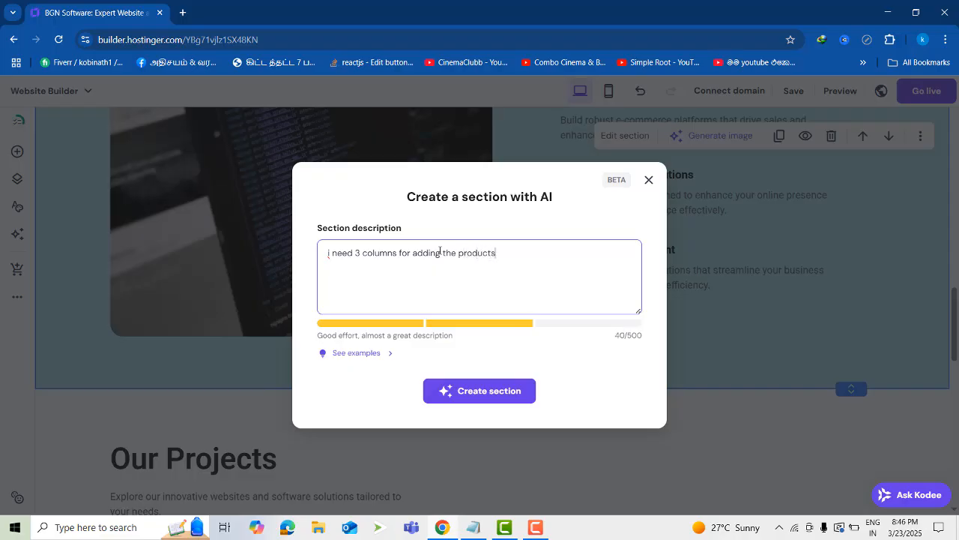
{"action": "left_click", "coordinate": [508, 391]}
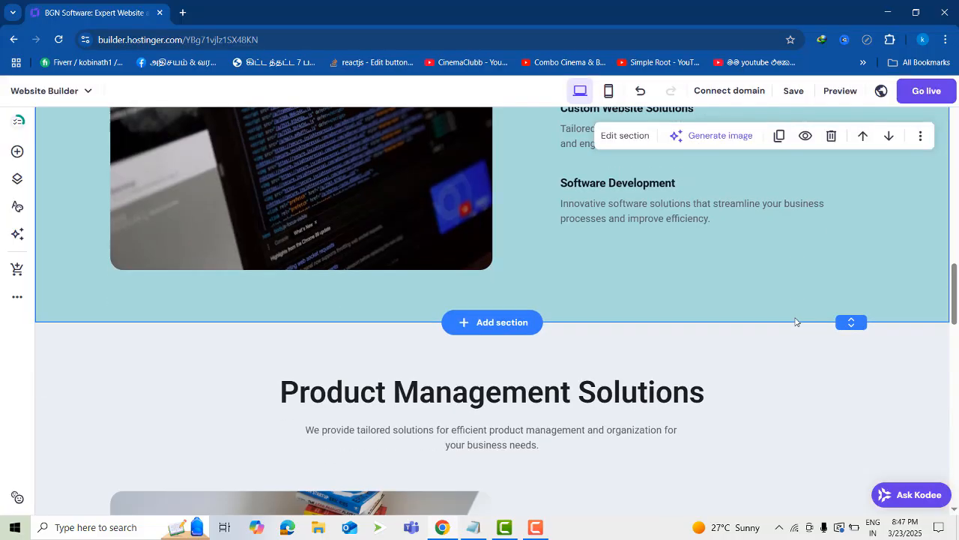
Examine the image and product text blocks of the Product Management Solutions section, and the rest of the page down to the footer
{"action": "scroll", "coordinate": [739, 327], "scroll_direction": "up", "scroll_amount": 3}
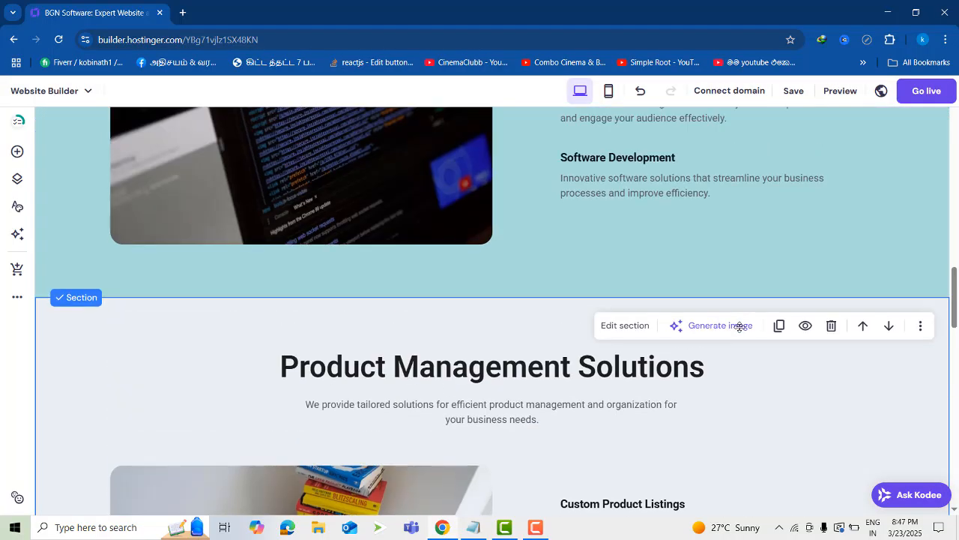
{"action": "scroll", "coordinate": [747, 349], "scroll_direction": "down", "scroll_amount": 3}
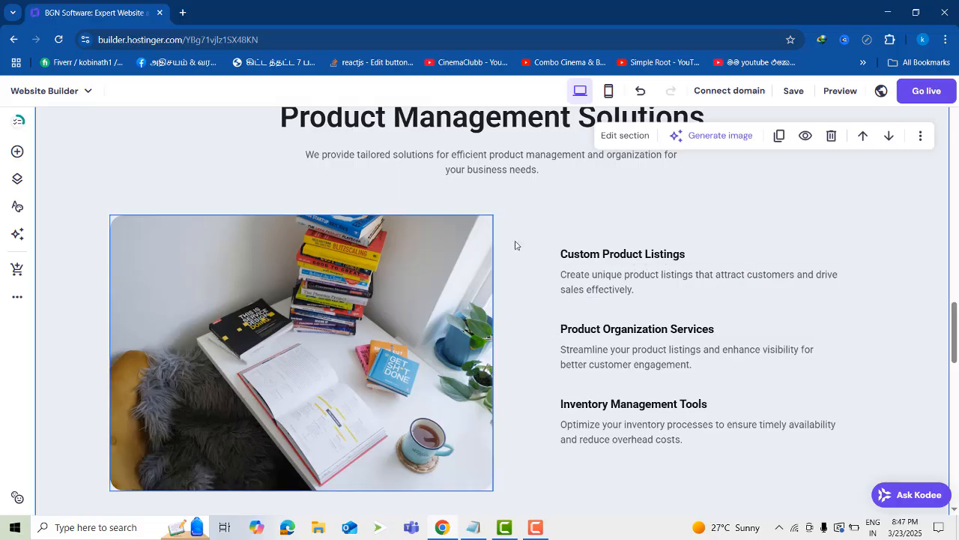
{"action": "scroll", "coordinate": [480, 300], "scroll_direction": "up", "scroll_amount": 2}
{"action": "scroll", "coordinate": [745, 268], "scroll_direction": "down", "scroll_amount": 3}
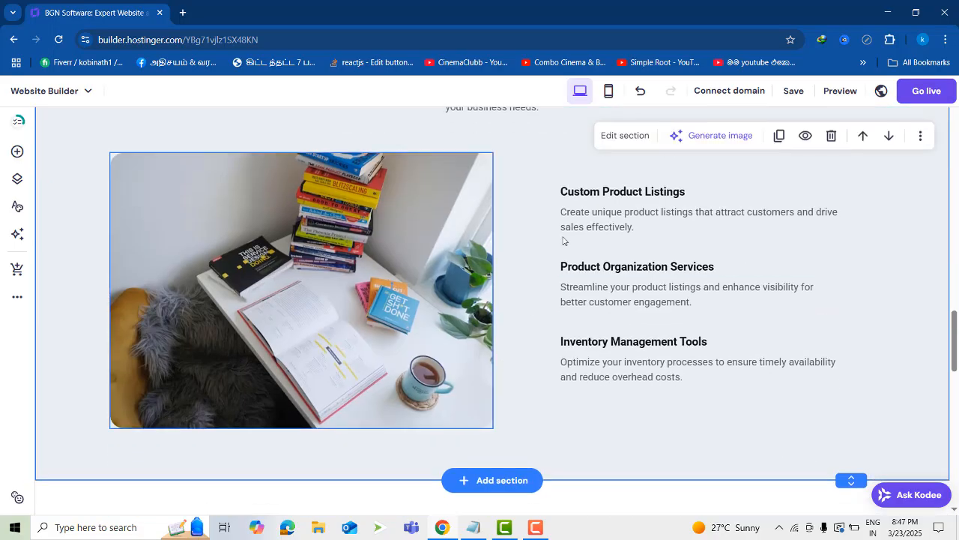
{"action": "scroll", "coordinate": [488, 320], "scroll_direction": "up", "scroll_amount": 2}
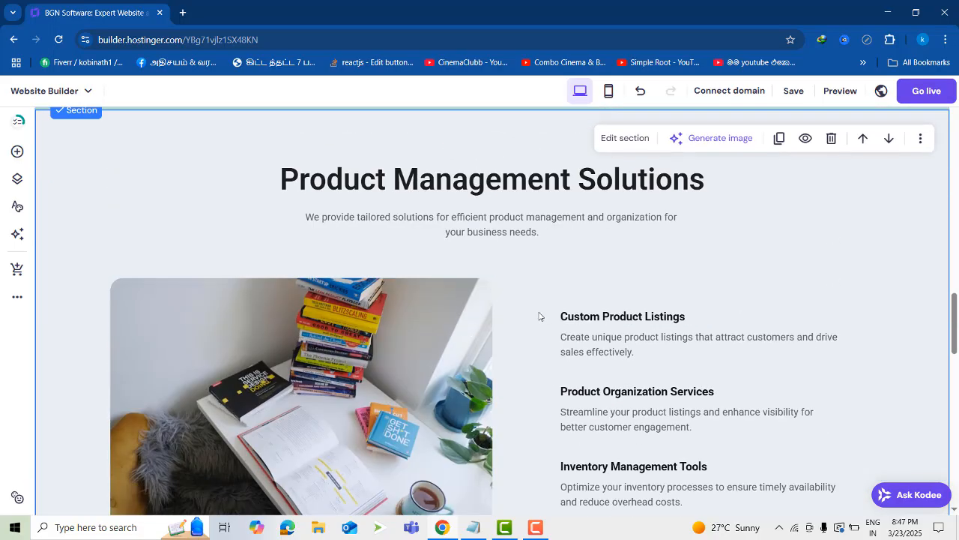
{"action": "scroll", "coordinate": [539, 317], "scroll_direction": "down", "scroll_amount": 2}
{"action": "scroll", "coordinate": [550, 293], "scroll_direction": "down", "scroll_amount": 3}
{"action": "scroll", "coordinate": [550, 293], "scroll_direction": "up", "scroll_amount": 2}
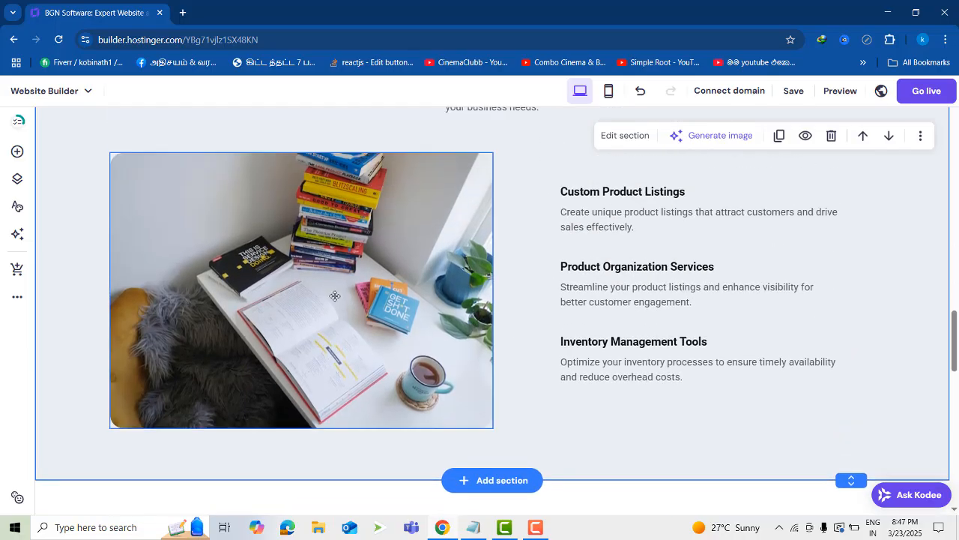
{"action": "left_click", "coordinate": [607, 212]}
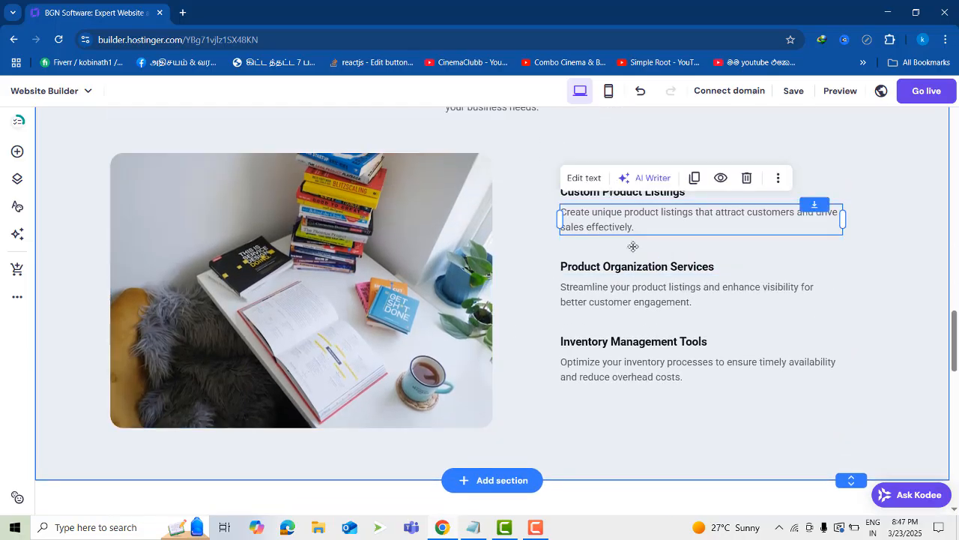
{"action": "scroll", "coordinate": [504, 390], "scroll_direction": "up", "scroll_amount": 3}
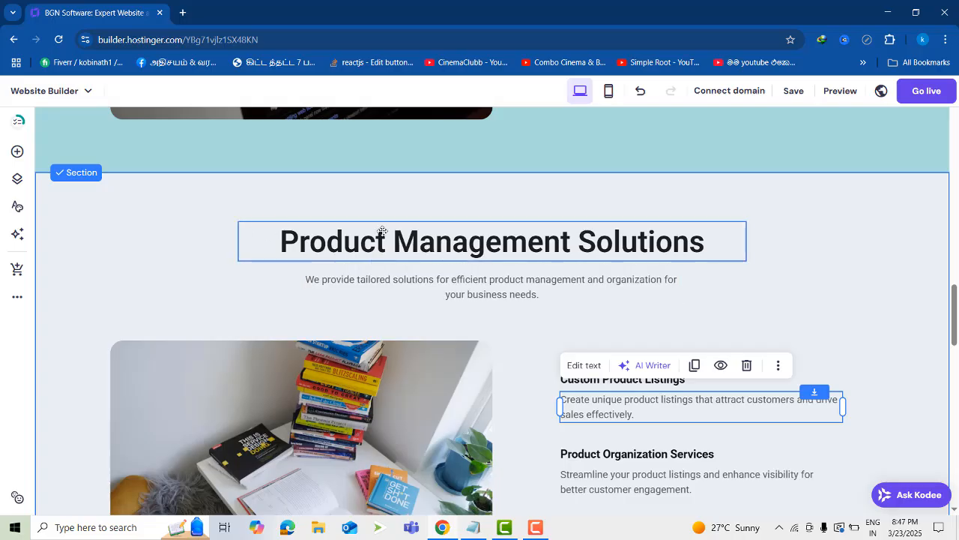
{"action": "scroll", "coordinate": [677, 278], "scroll_direction": "down", "scroll_amount": 6}
{"action": "scroll", "coordinate": [709, 272], "scroll_direction": "up", "scroll_amount": 5}
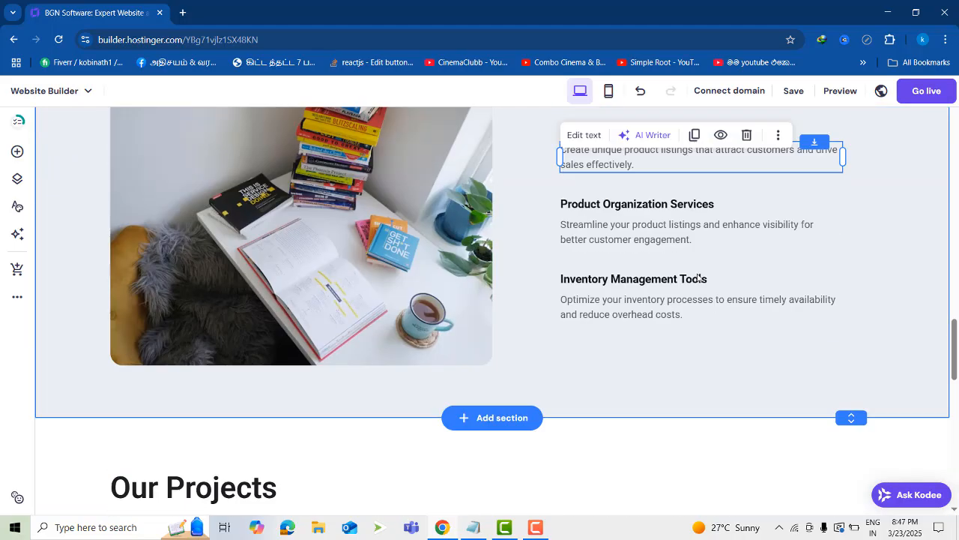
{"action": "scroll", "coordinate": [357, 281], "scroll_direction": "up", "scroll_amount": 2}
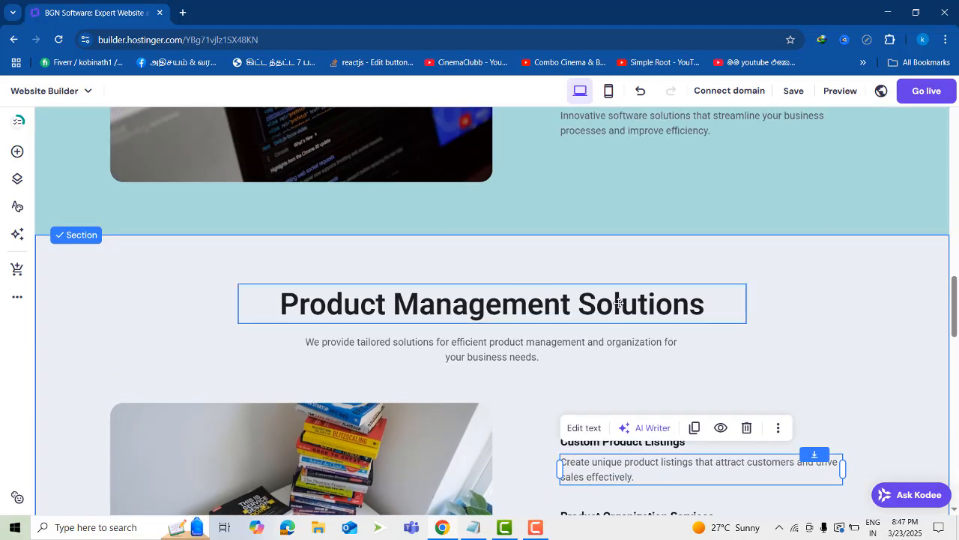
{"action": "scroll", "coordinate": [427, 292], "scroll_direction": "down", "scroll_amount": 15}
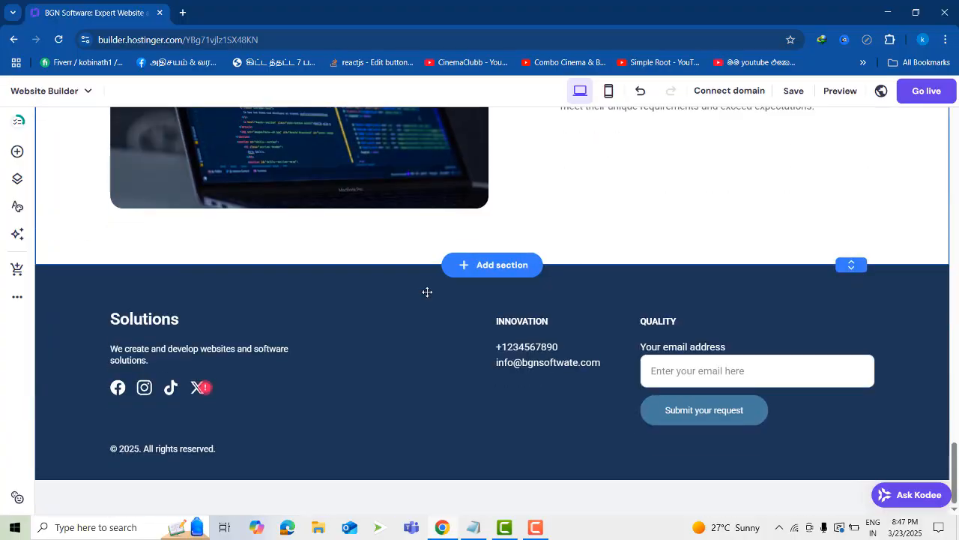
{"action": "scroll", "coordinate": [427, 292], "scroll_direction": "up", "scroll_amount": 10}
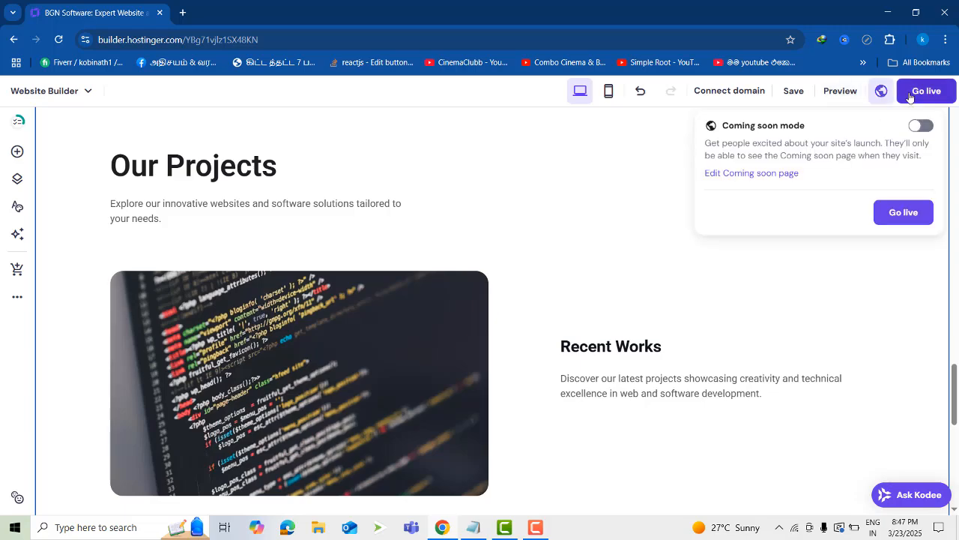
Preview the website and examine its home page from the hero banner through the Product Management Solutions section
{"action": "left_click", "coordinate": [840, 91]}
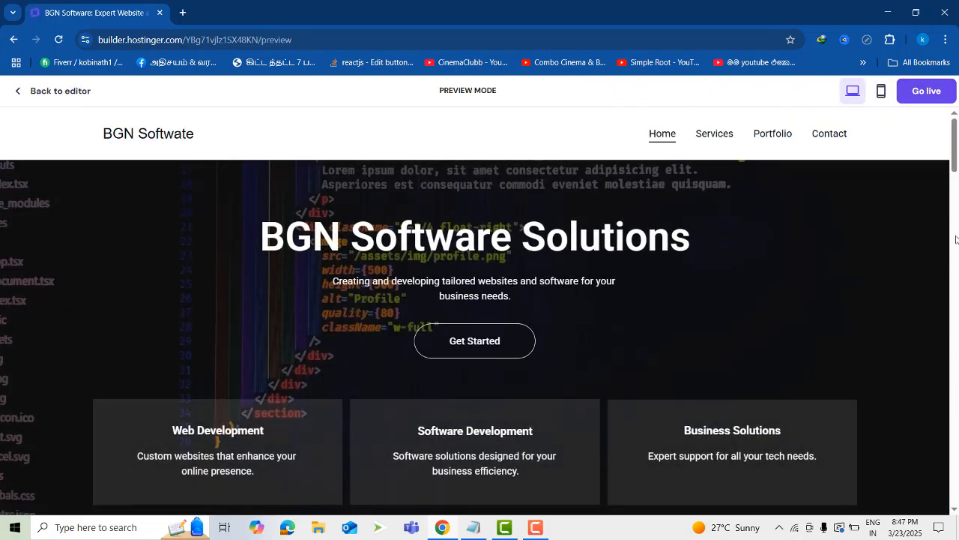
{"action": "scroll", "coordinate": [901, 277], "scroll_direction": "down", "scroll_amount": 12}
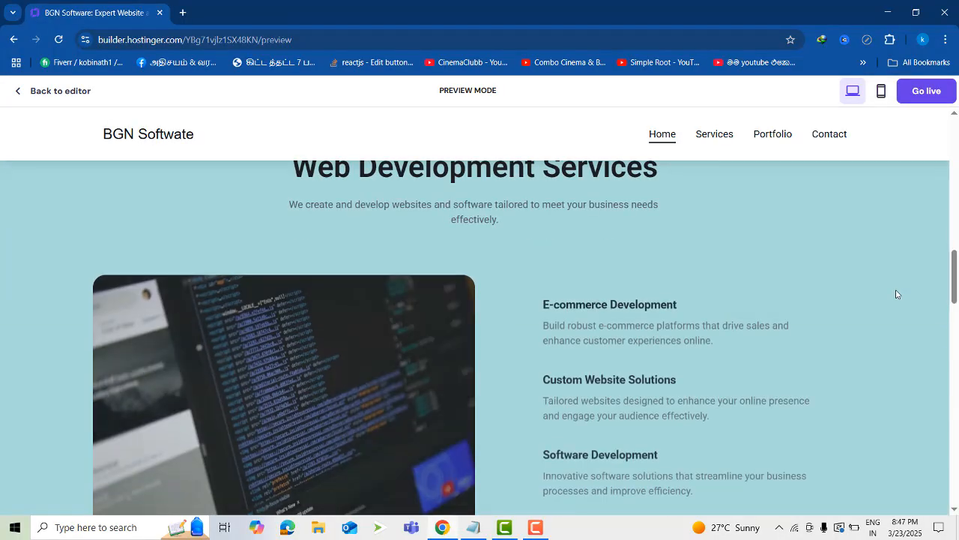
{"action": "scroll", "coordinate": [893, 291], "scroll_direction": "up", "scroll_amount": 8}
{"action": "scroll", "coordinate": [891, 285], "scroll_direction": "down", "scroll_amount": 4}
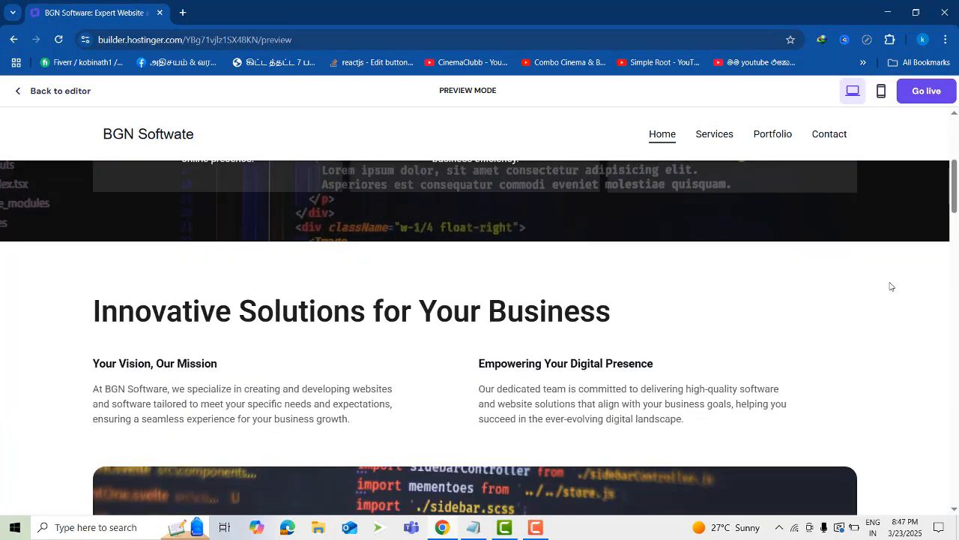
{"action": "scroll", "coordinate": [892, 288], "scroll_direction": "up", "scroll_amount": 4}
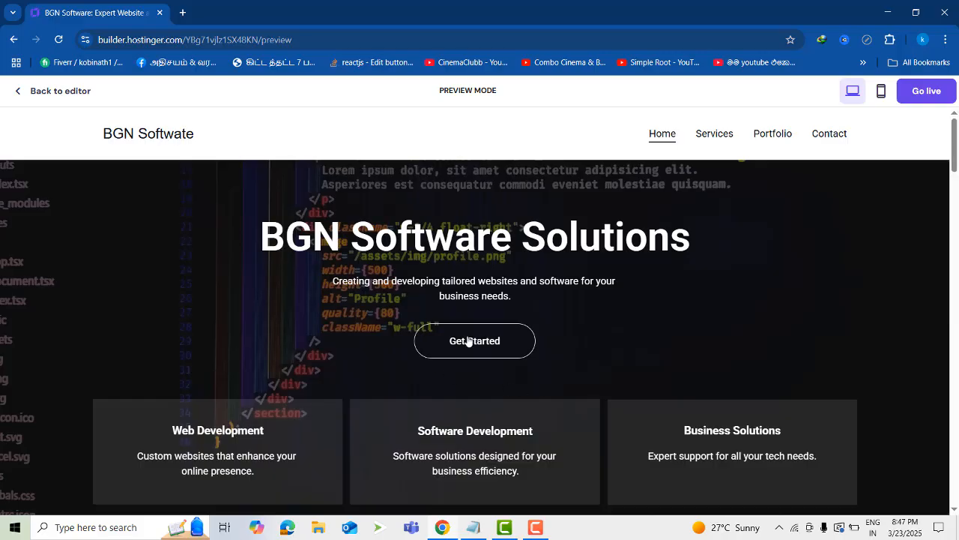
{"action": "scroll", "coordinate": [924, 341], "scroll_direction": "down", "scroll_amount": 8}
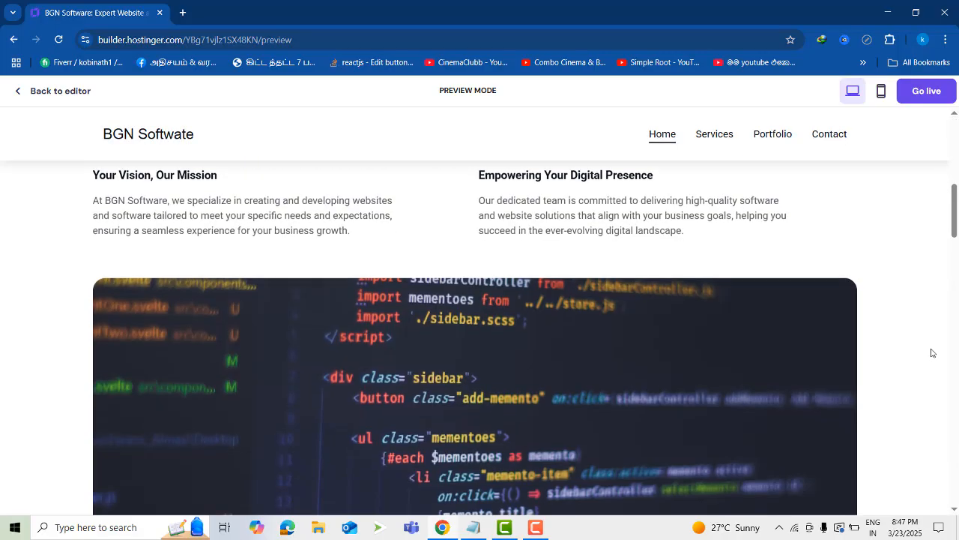
{"action": "scroll", "coordinate": [750, 285], "scroll_direction": "down", "scroll_amount": 12}
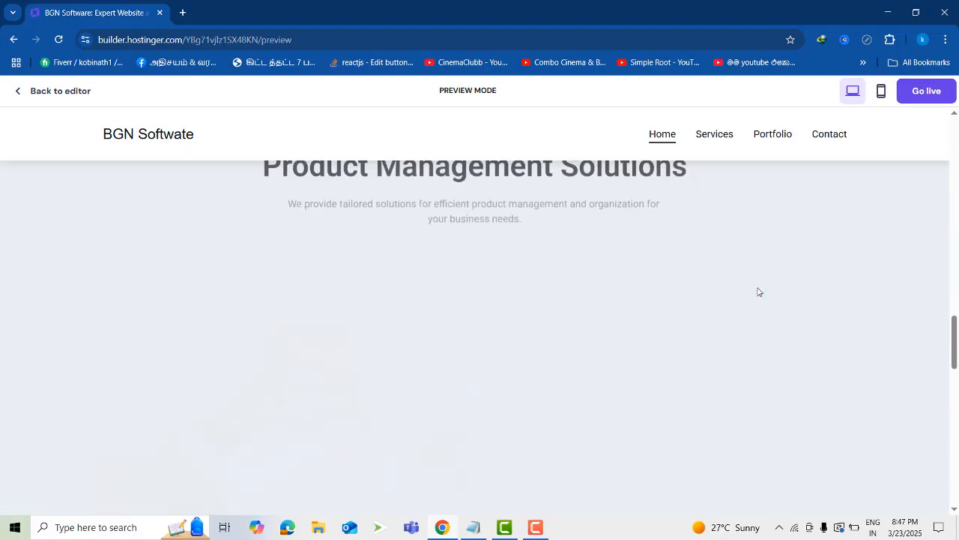
Examine the rest of the home page preview down to the footer, and open the Services page in the editor
{"action": "scroll", "coordinate": [757, 291], "scroll_direction": "down", "scroll_amount": 10}
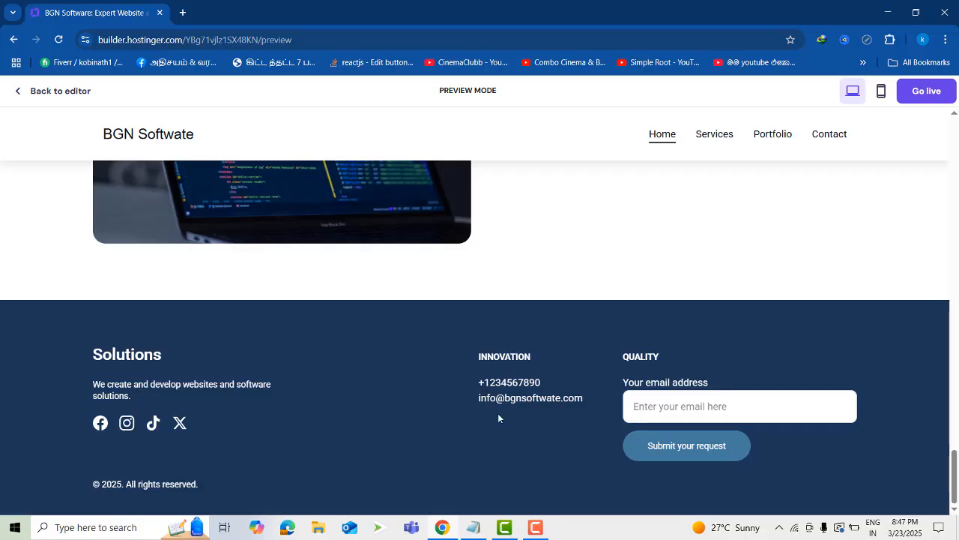
{"action": "scroll", "coordinate": [666, 198], "scroll_direction": "up", "scroll_amount": 20}
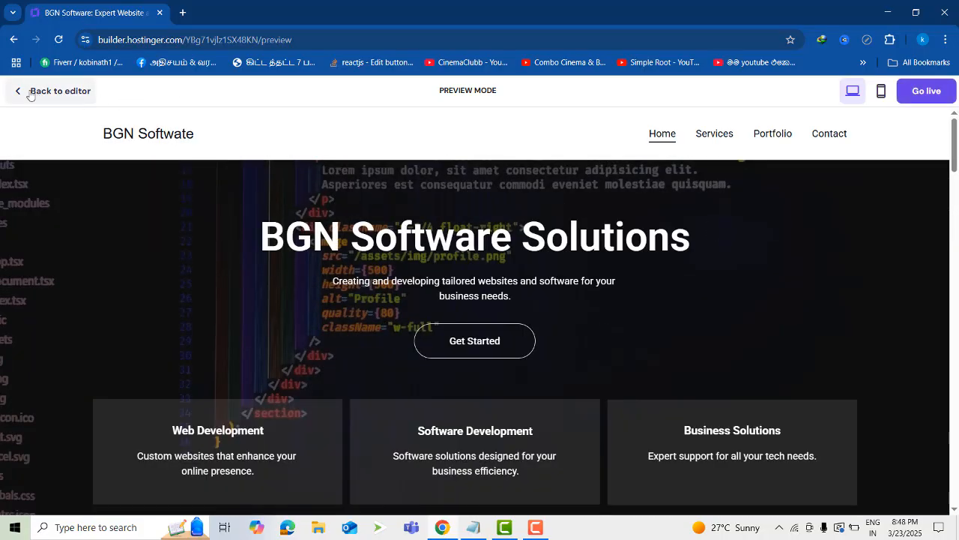
{"action": "left_click", "coordinate": [20, 93]}
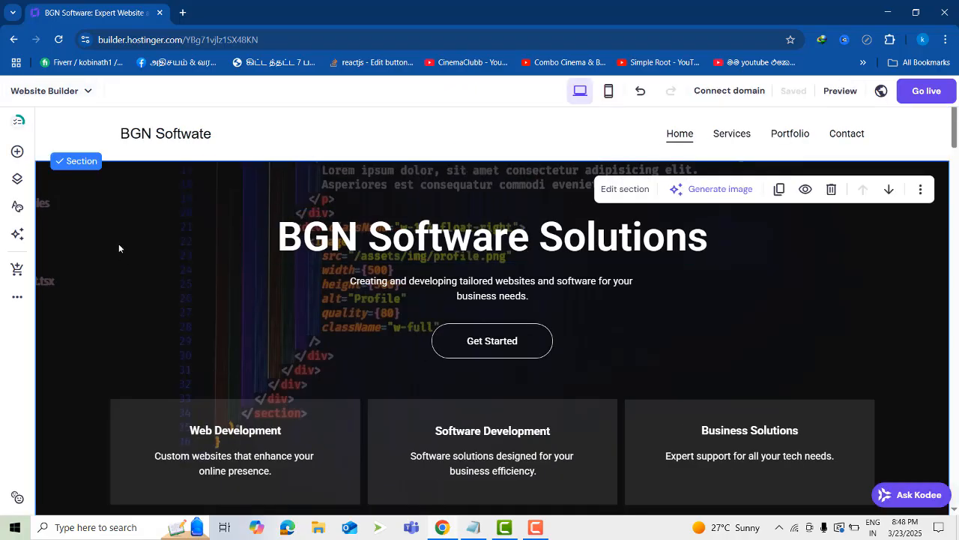
{"action": "left_click", "coordinate": [151, 138]}
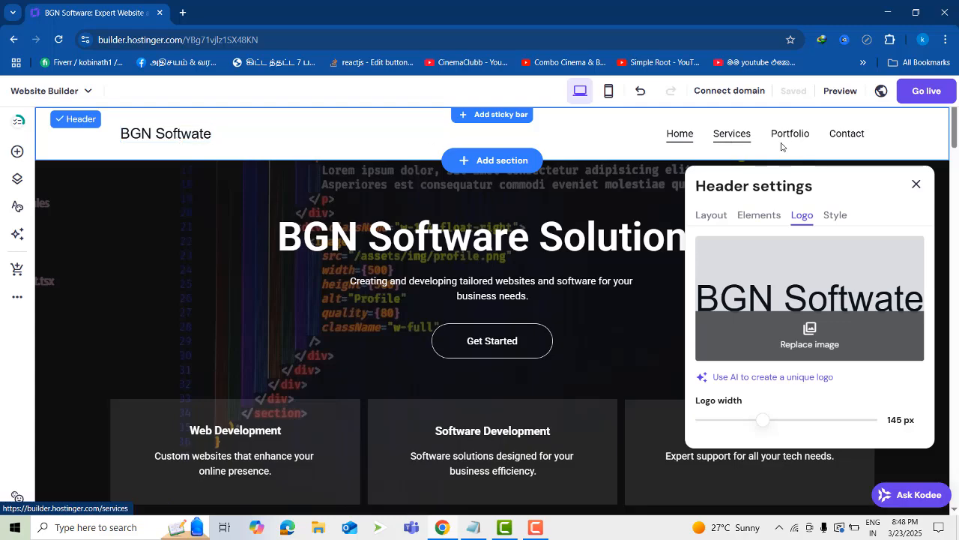
{"action": "left_click", "coordinate": [733, 141]}
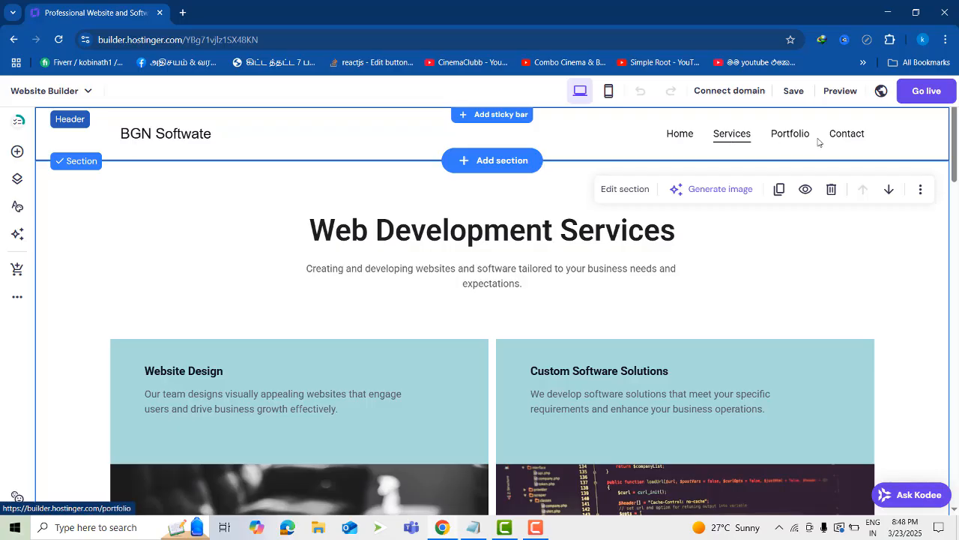
Try adding a sticky bar above the header of the Services page
{"action": "left_click", "coordinate": [494, 114]}
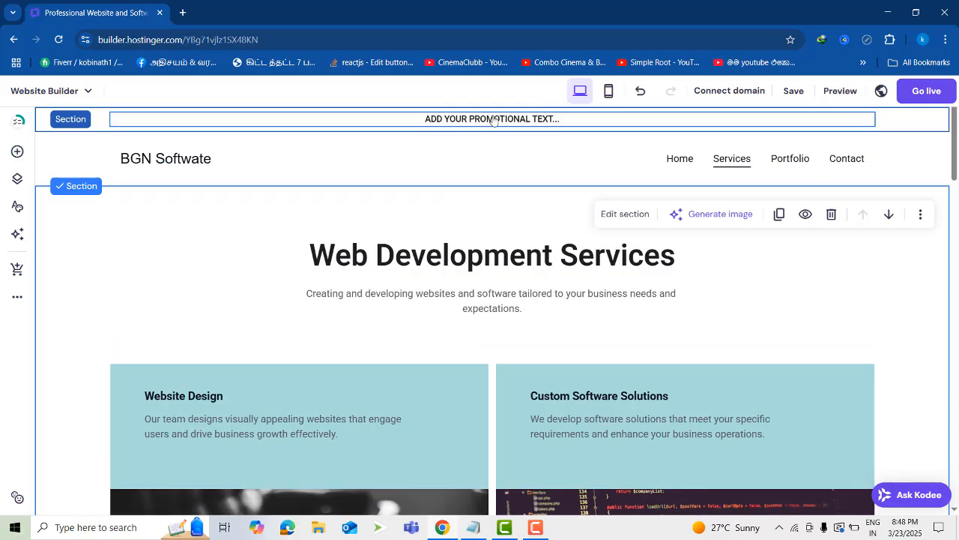
{"action": "key", "text": "ctrl+z"}
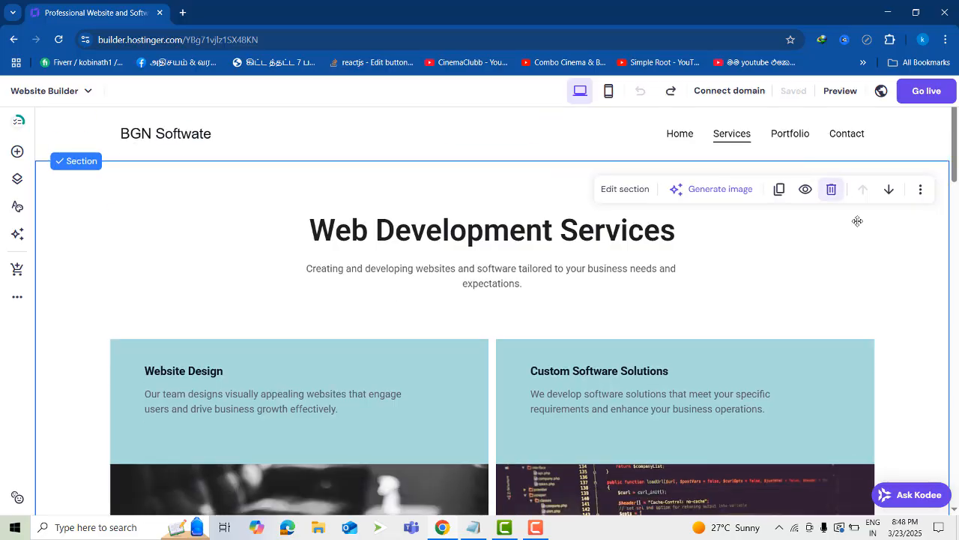
Examine the Services page from its heading and Website Design card through the testimonials and Web Solutions section to the footer
{"action": "left_click", "coordinate": [465, 236]}
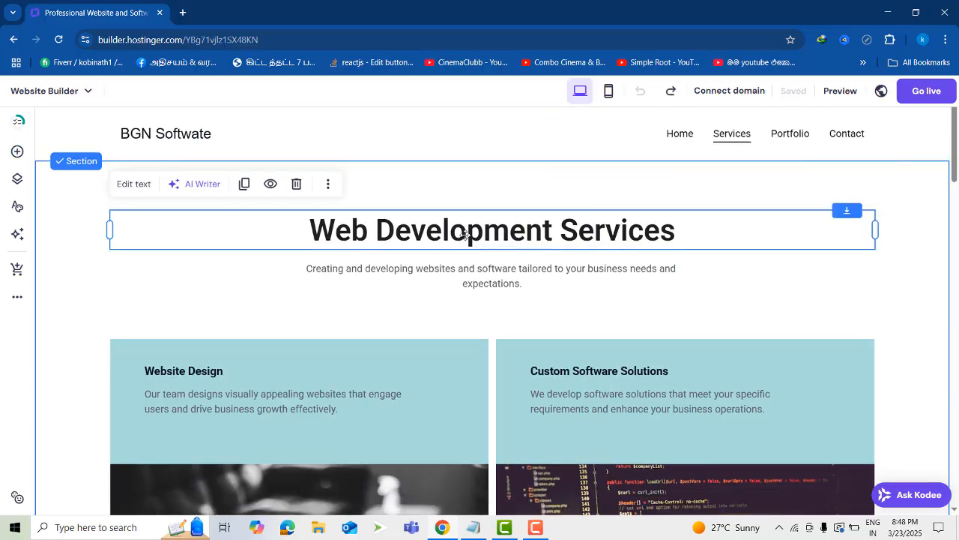
{"action": "left_click", "coordinate": [386, 273]}
{"action": "left_click", "coordinate": [384, 381]}
{"action": "scroll", "coordinate": [496, 351], "scroll_direction": "down", "scroll_amount": 7}
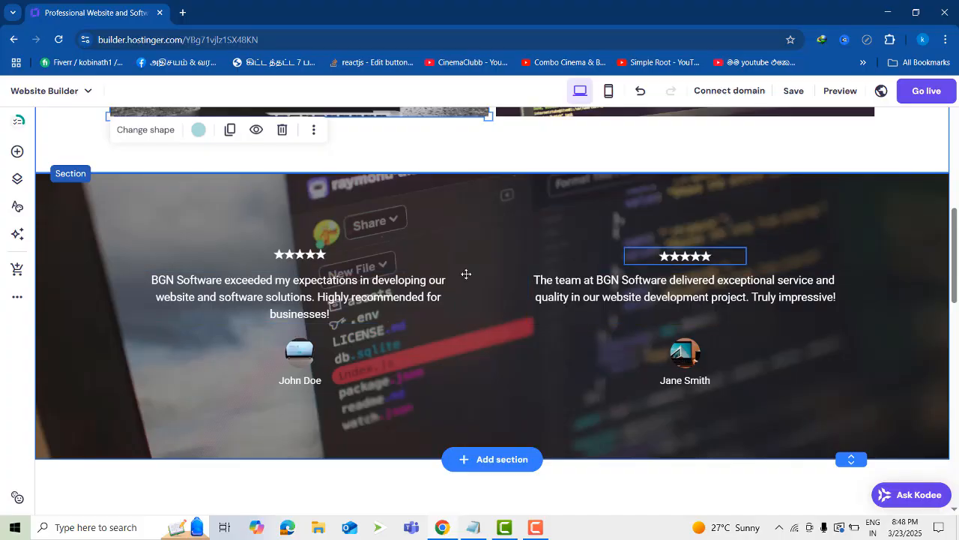
{"action": "scroll", "coordinate": [656, 369], "scroll_direction": "down", "scroll_amount": 14}
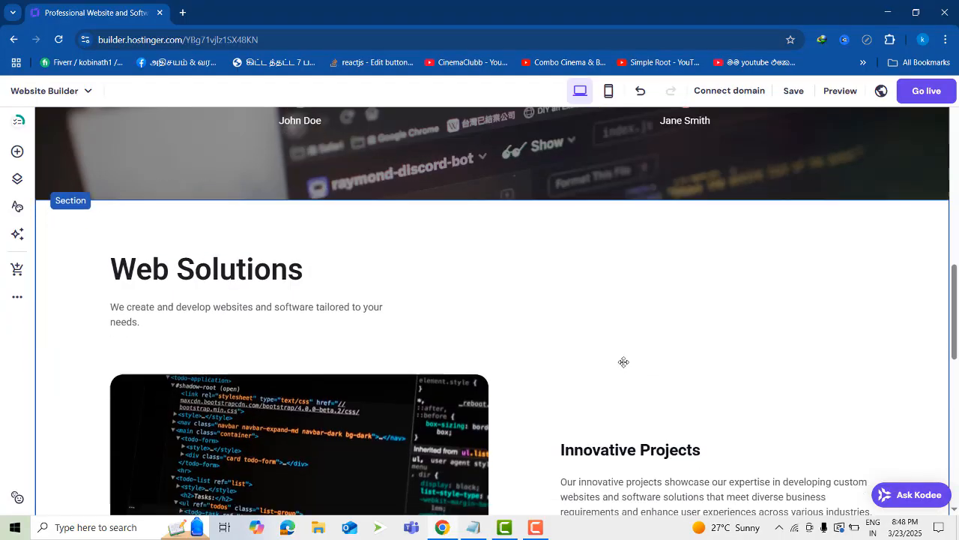
{"action": "scroll", "coordinate": [692, 306], "scroll_direction": "down", "scroll_amount": 1}
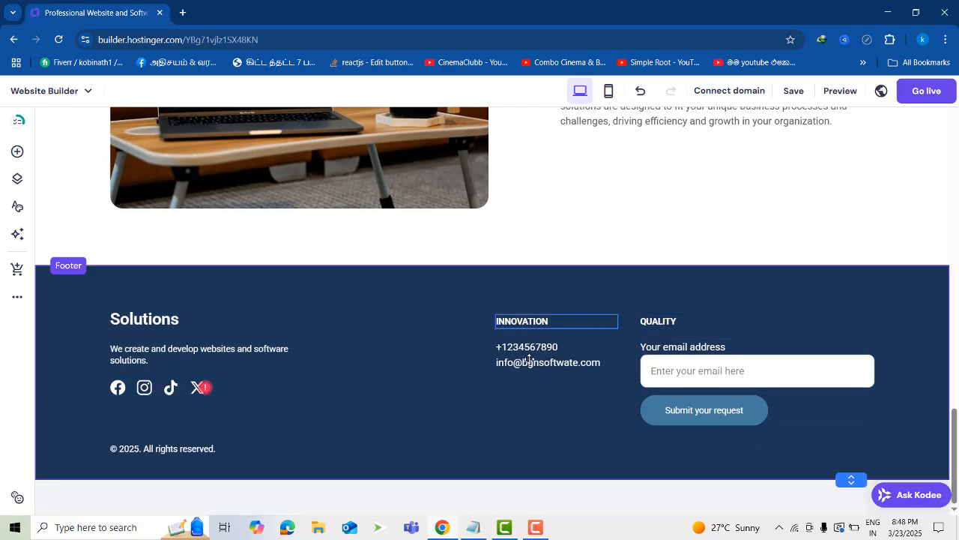
{"action": "scroll", "coordinate": [490, 427], "scroll_direction": "up", "scroll_amount": 15}
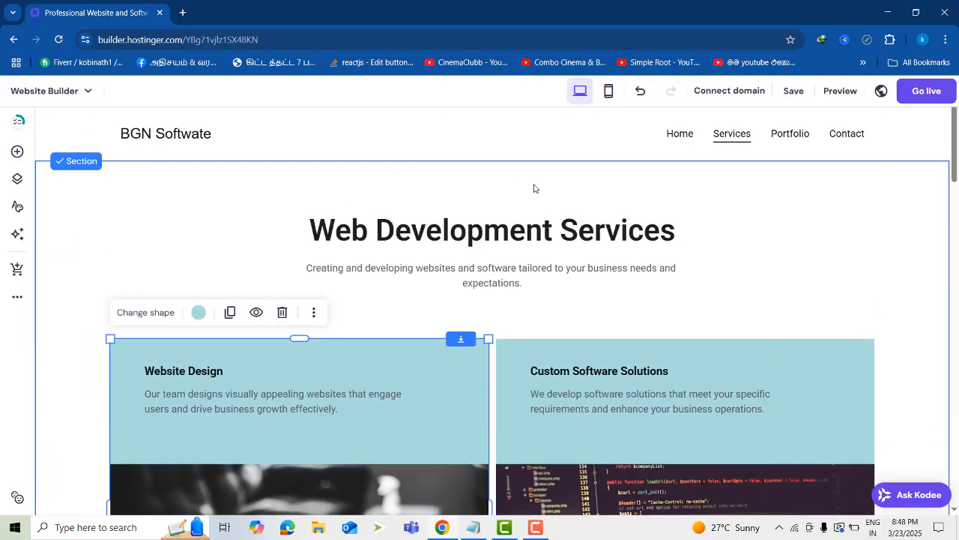
Check the Services page in the mobile layout down to its footer, and return to the desktop layout
{"action": "left_click", "coordinate": [608, 91]}
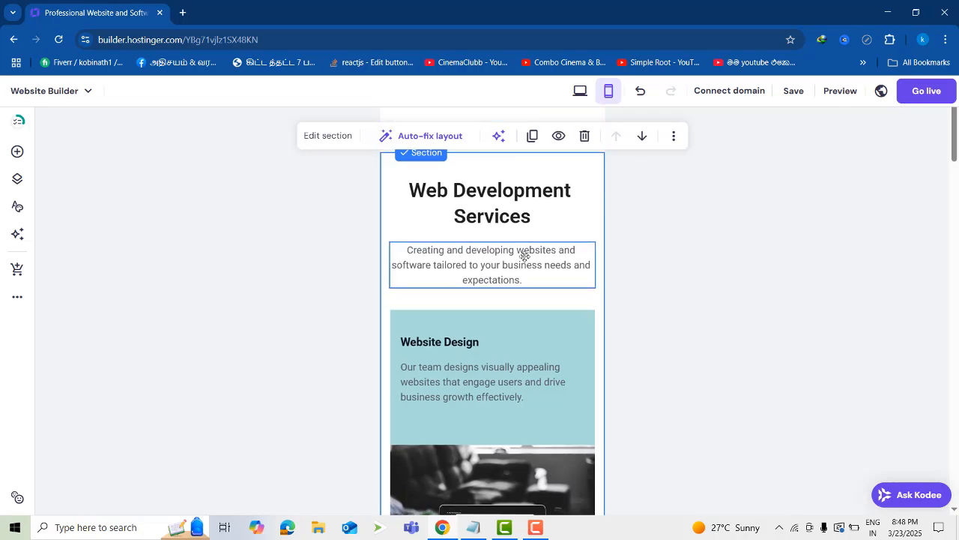
{"action": "scroll", "coordinate": [529, 270], "scroll_direction": "down", "scroll_amount": 10}
{"action": "scroll", "coordinate": [539, 298], "scroll_direction": "down", "scroll_amount": 10}
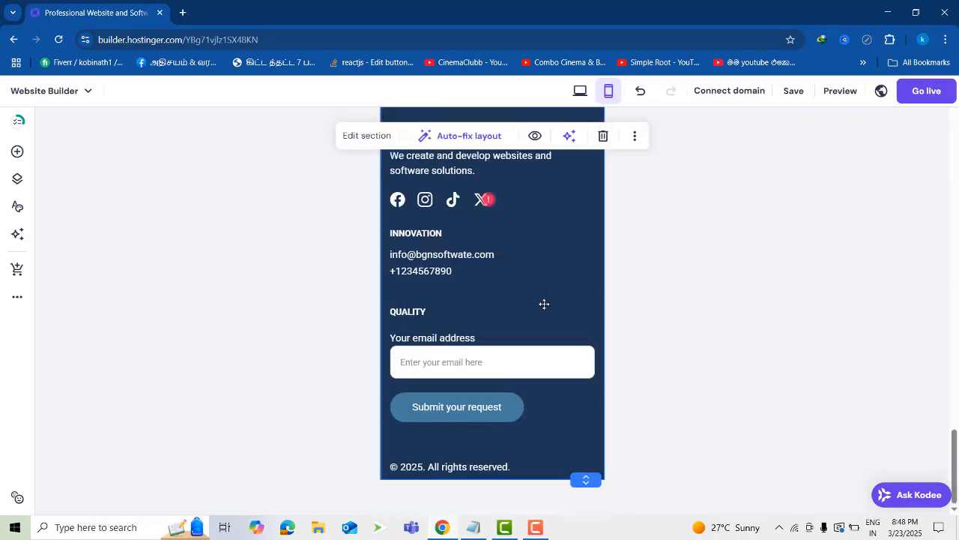
{"action": "scroll", "coordinate": [542, 300], "scroll_direction": "up", "scroll_amount": 12}
{"action": "scroll", "coordinate": [548, 306], "scroll_direction": "up", "scroll_amount": 10}
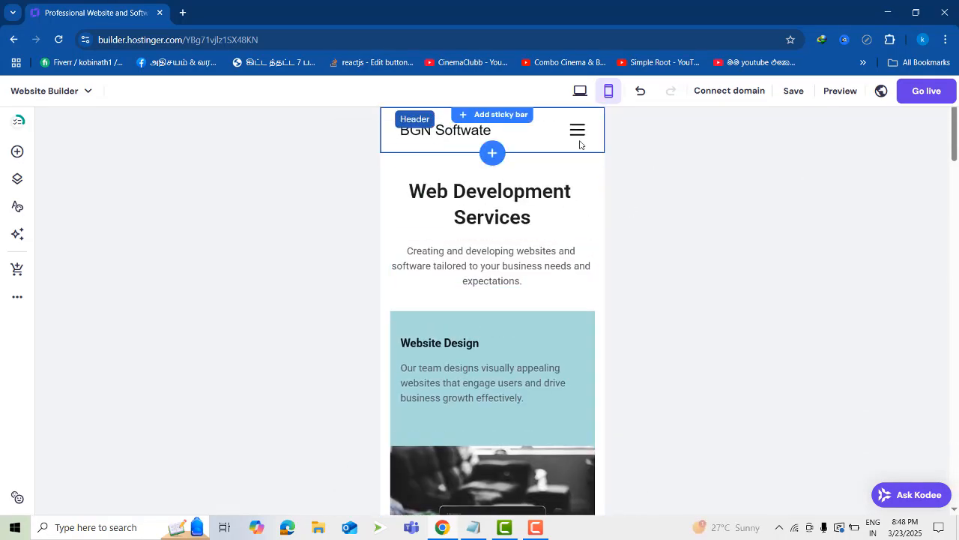
{"action": "left_click", "coordinate": [576, 96]}
{"action": "scroll", "coordinate": [723, 262], "scroll_direction": "up", "scroll_amount": 15}
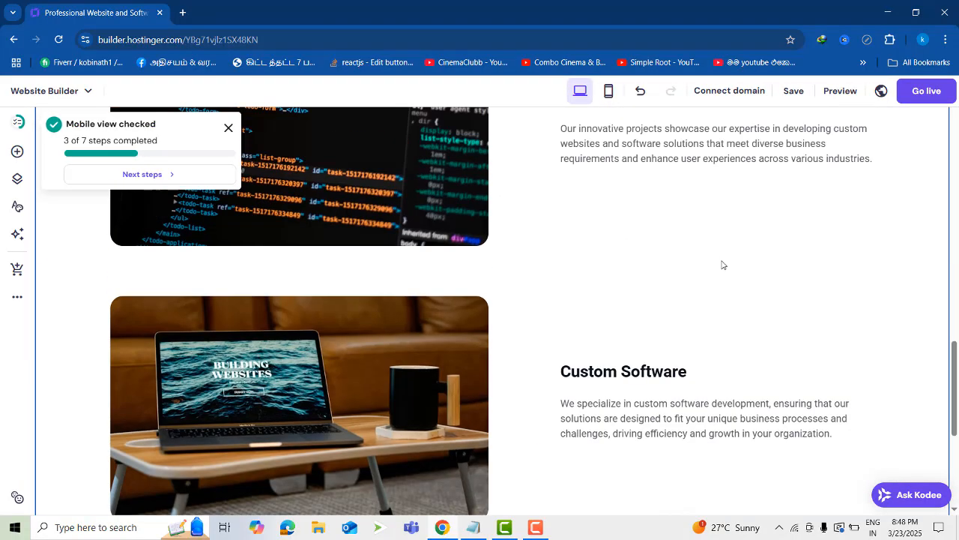
{"action": "scroll", "coordinate": [729, 265], "scroll_direction": "up", "scroll_amount": 3}
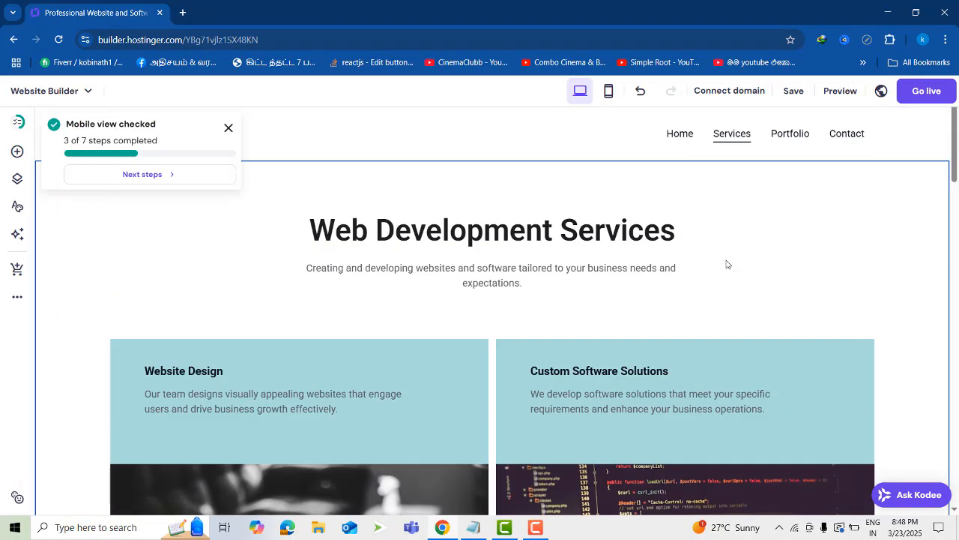
{"action": "left_click", "coordinate": [721, 93]}
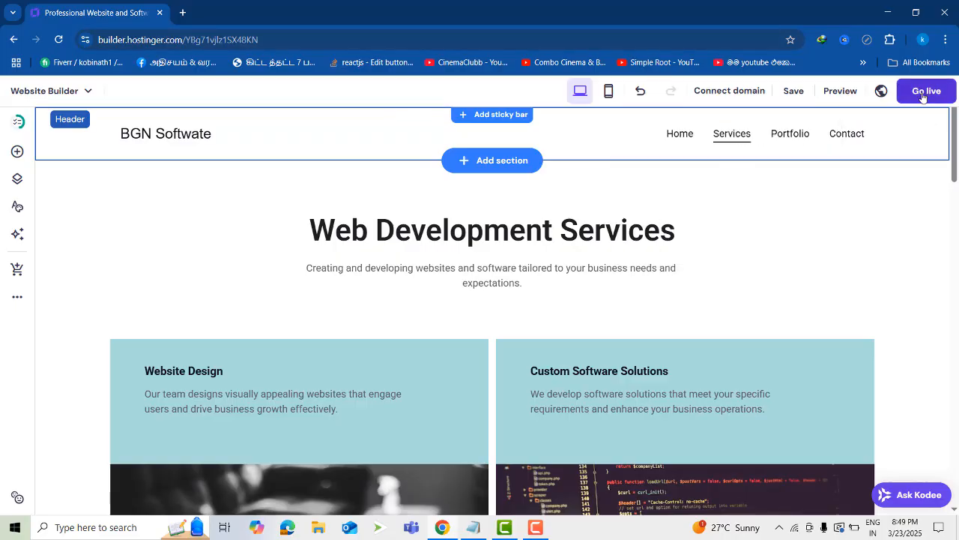
{"action": "scroll", "coordinate": [727, 195], "scroll_direction": "down", "scroll_amount": 1}
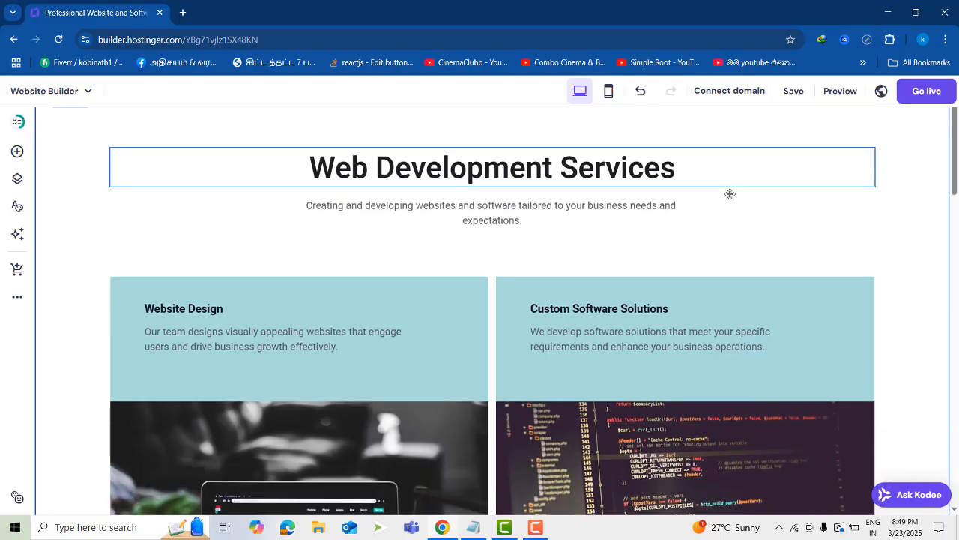
{"action": "scroll", "coordinate": [727, 225], "scroll_direction": "up", "scroll_amount": 1}
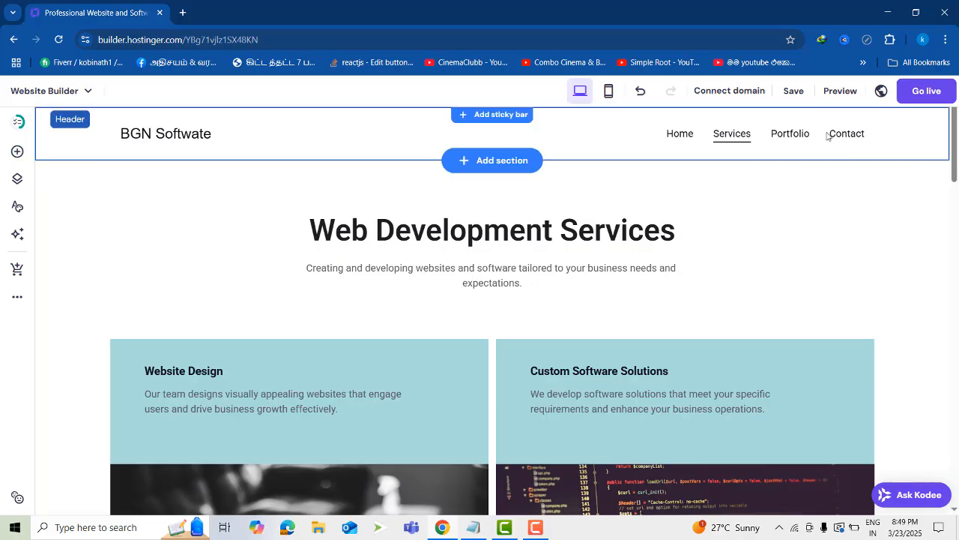
{"action": "left_click", "coordinate": [881, 91]}
{"action": "left_click", "coordinate": [671, 178]}
Review the Services page down to its footer in the editor, and return to the website preview to look through the page there
{"action": "scroll", "coordinate": [600, 405], "scroll_direction": "down", "scroll_amount": 15}
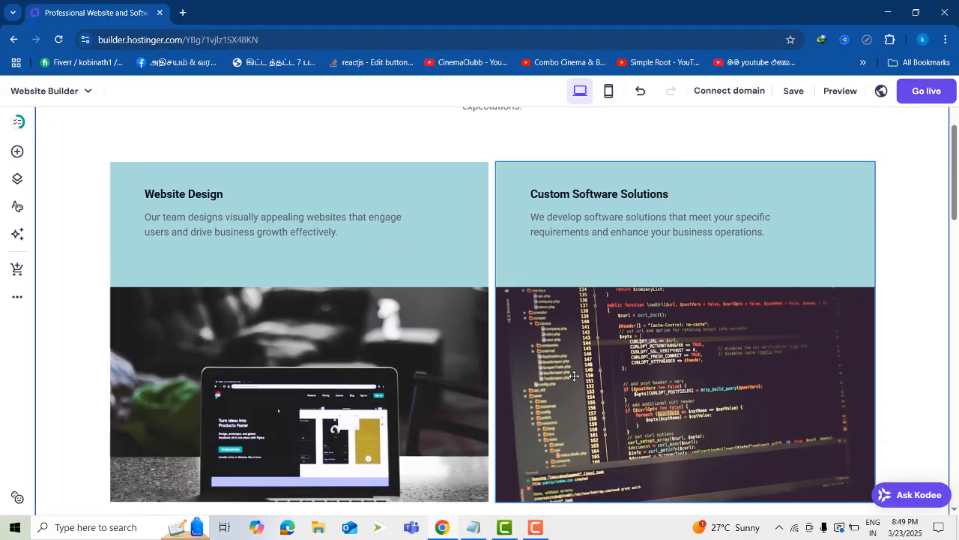
{"action": "scroll", "coordinate": [520, 401], "scroll_direction": "down", "scroll_amount": 8}
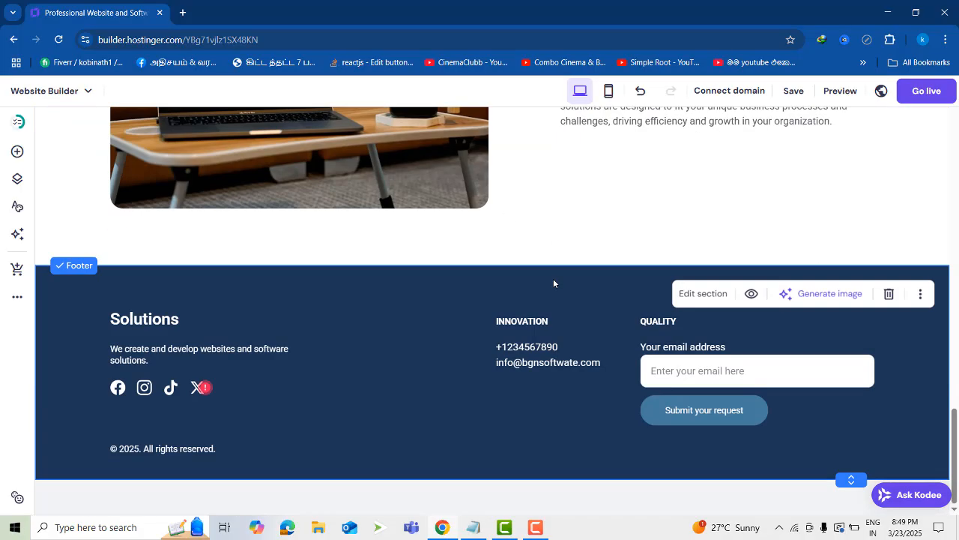
{"action": "scroll", "coordinate": [559, 282], "scroll_direction": "up", "scroll_amount": 10}
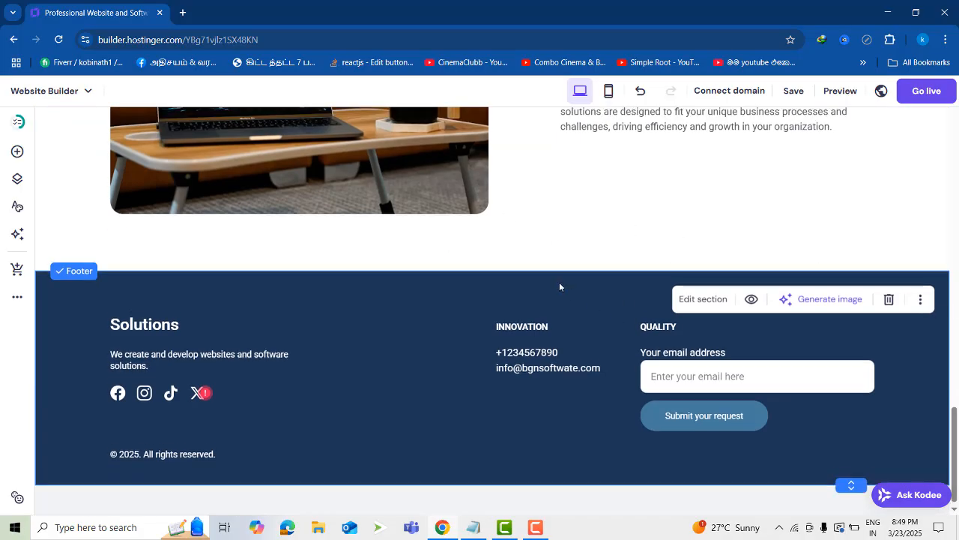
{"action": "left_click", "coordinate": [7, 41]}
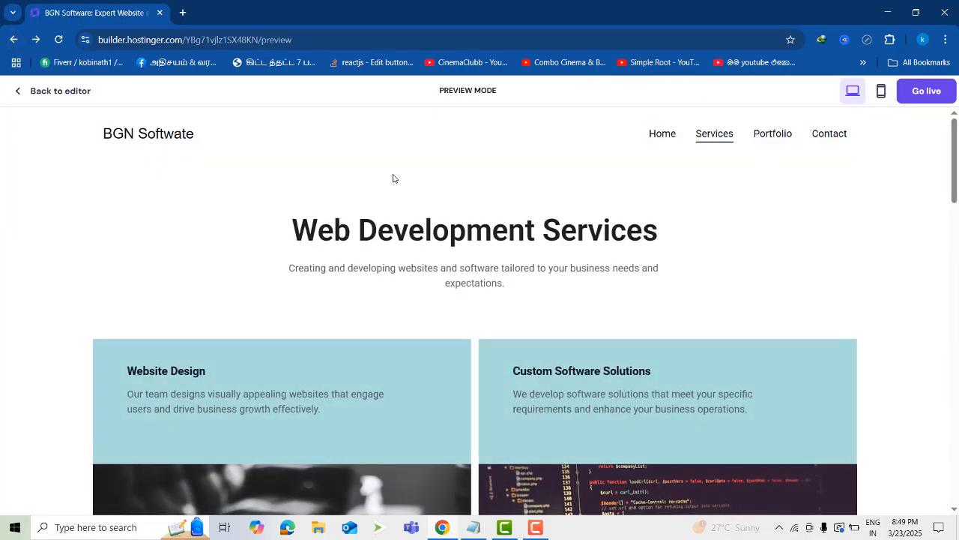
{"action": "scroll", "coordinate": [645, 298], "scroll_direction": "down", "scroll_amount": 15}
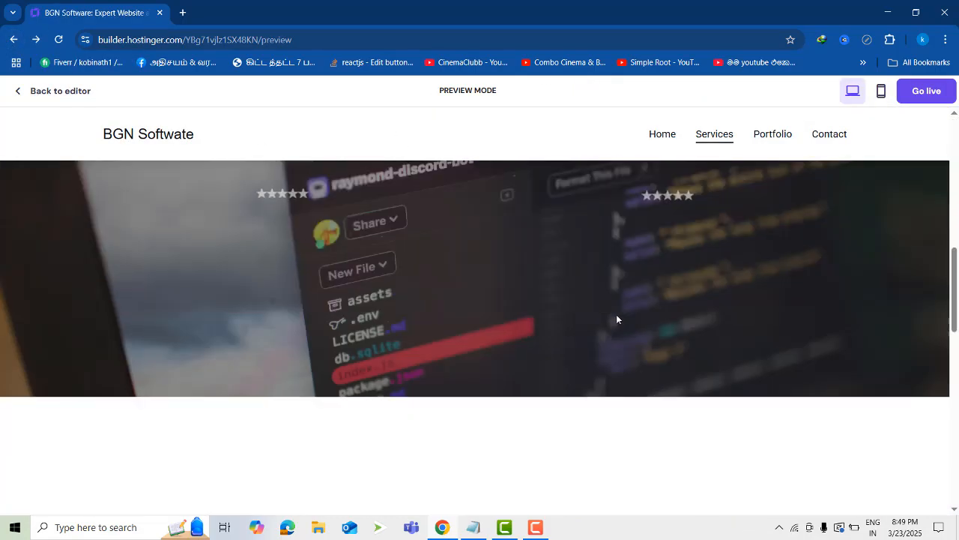
{"action": "scroll", "coordinate": [693, 325], "scroll_direction": "up", "scroll_amount": 15}
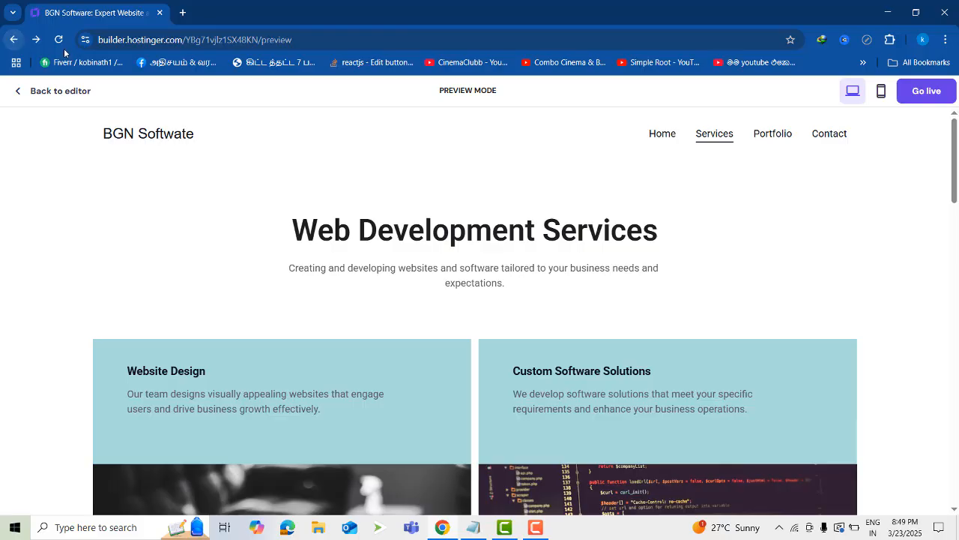
{"action": "left_click", "coordinate": [540, 527]}
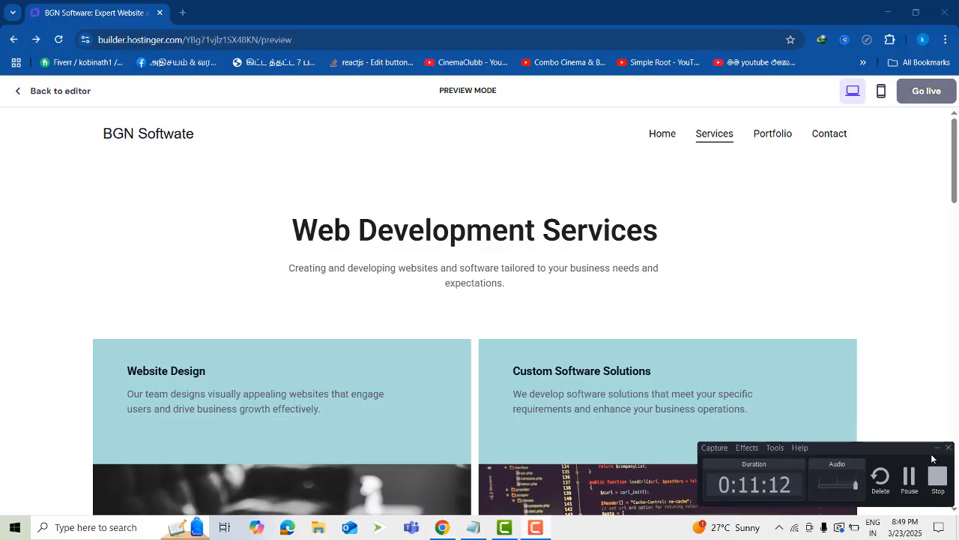
{"action": "left_click", "coordinate": [934, 448]}
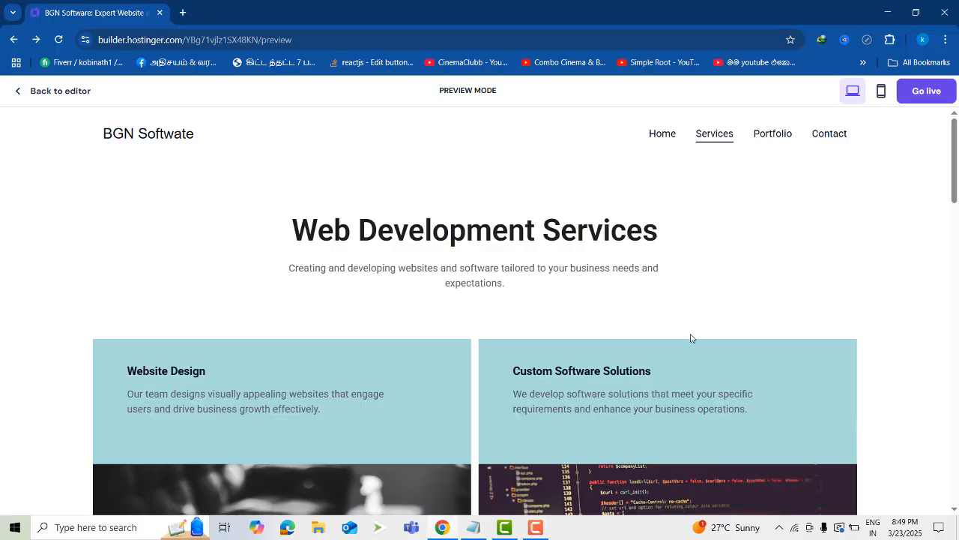